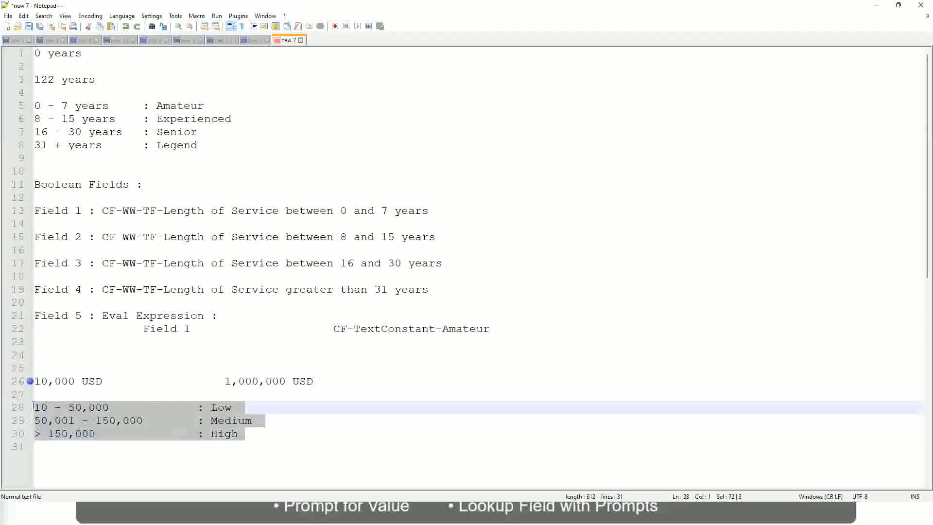
Step: Replace the salary band lines with 'If the First name starts with : A - G' mapped to A Listers
left_click_drag(246, 434, 16, 377)
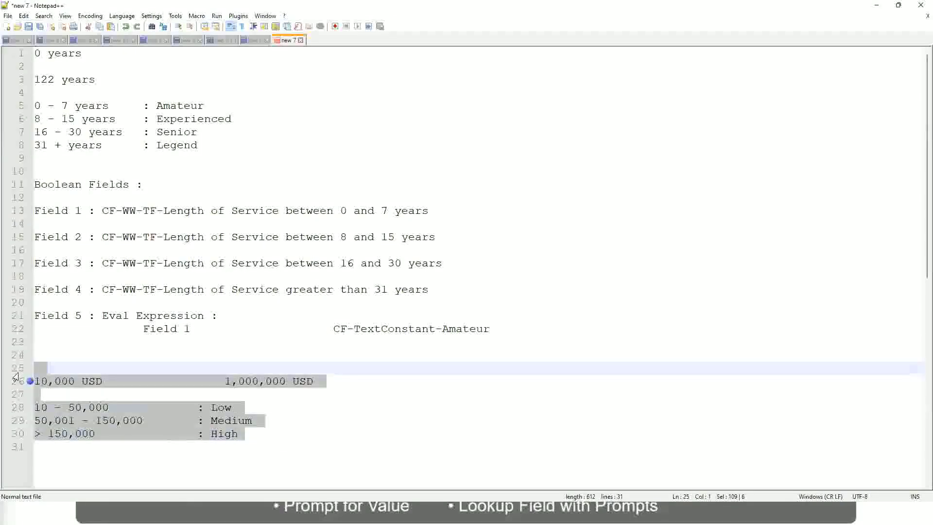
type("If the Fir")
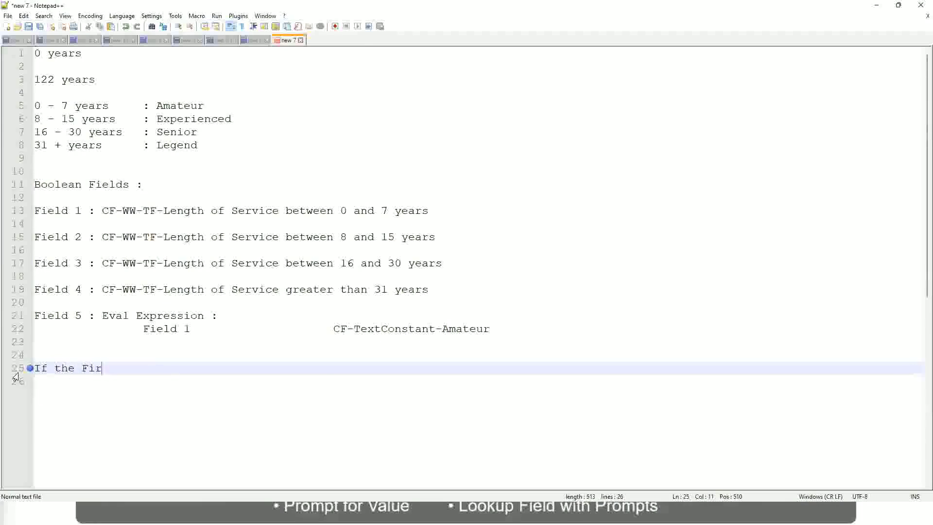
type("st name starts wi")
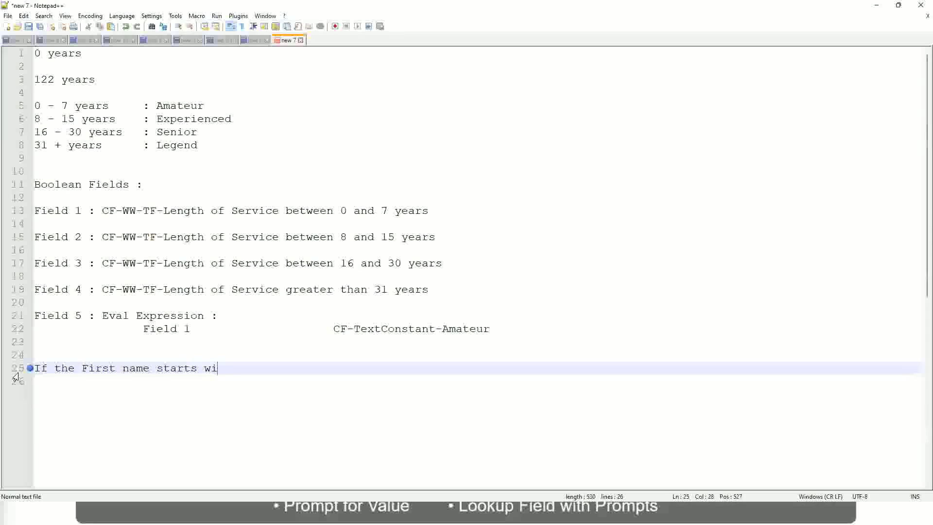
type("th : A -")
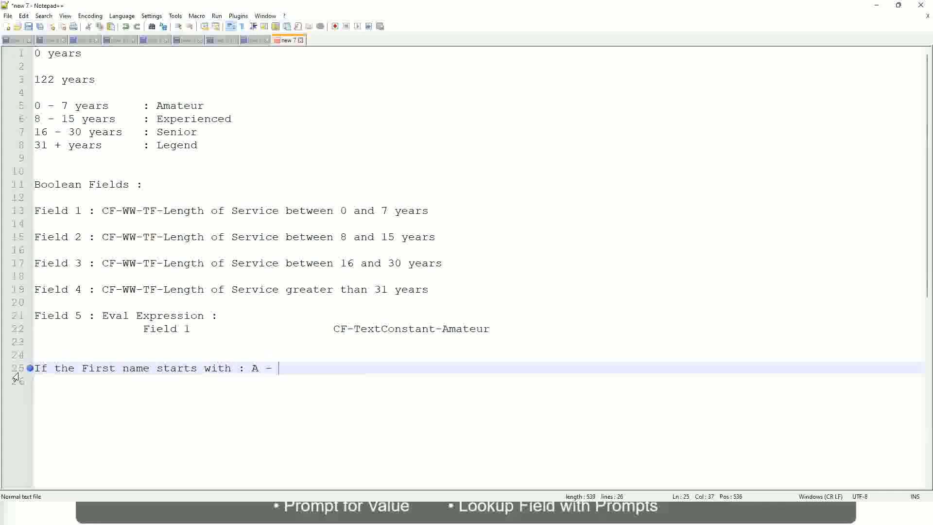
type(" G")
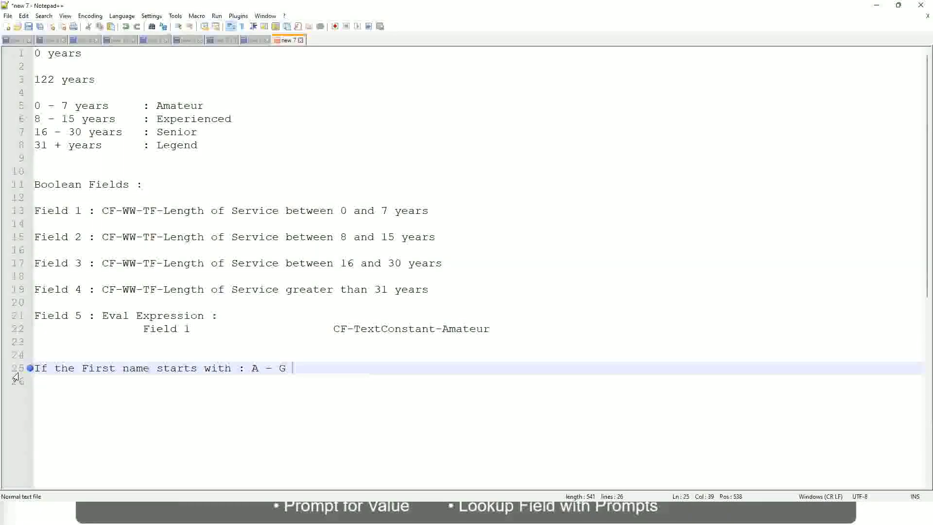
type(":")
key("Tab")
type("A lI")
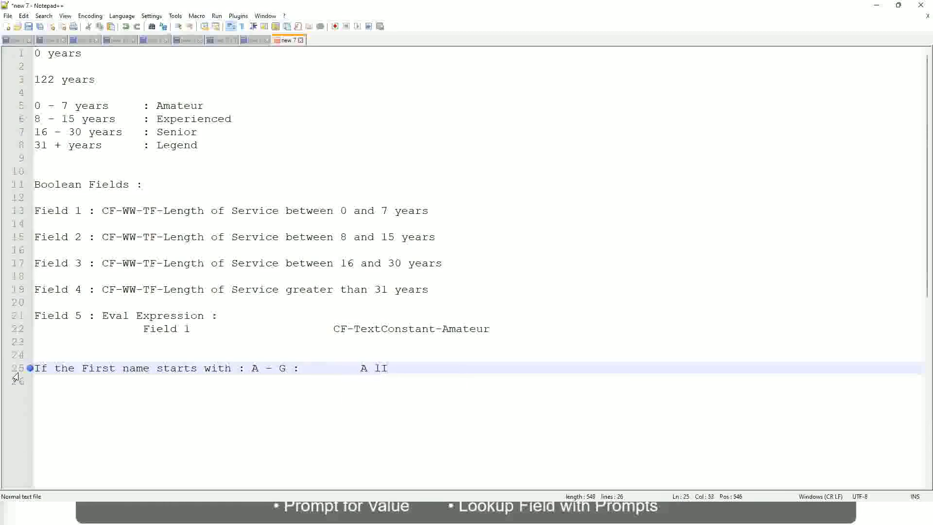
key("BackSpace")
key("BackSpace")
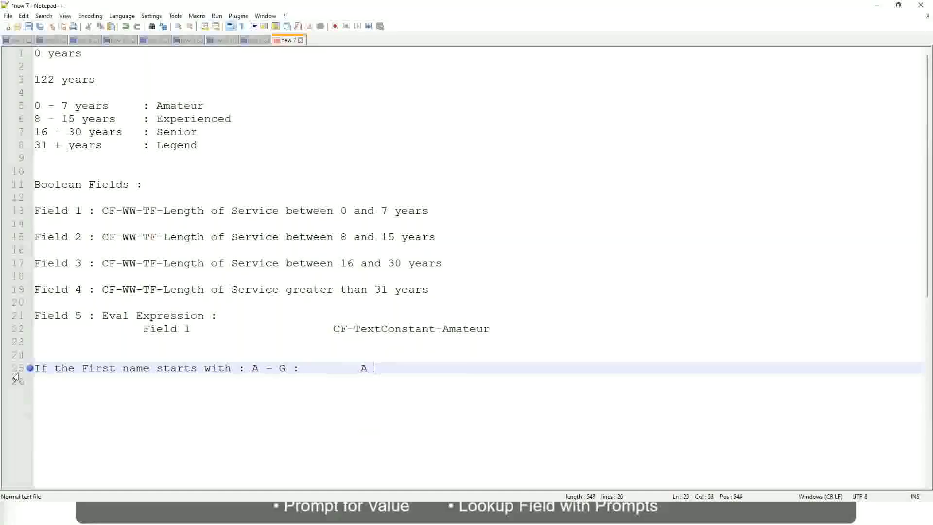
type("Listers")
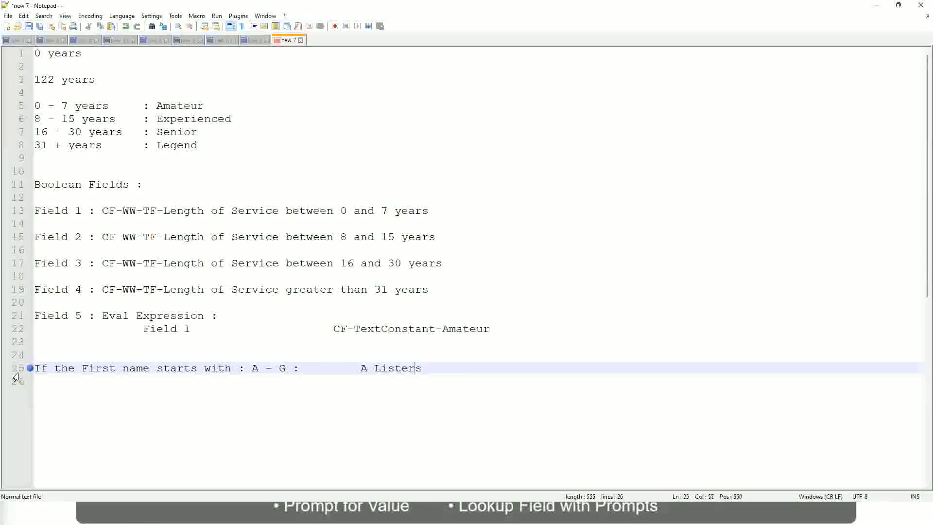
Step: Wrap A Listers in single double-quotes and start a new line below
key("ctrl+Left")
key("ctrl+Left")
type("\"\"")
key("Right")
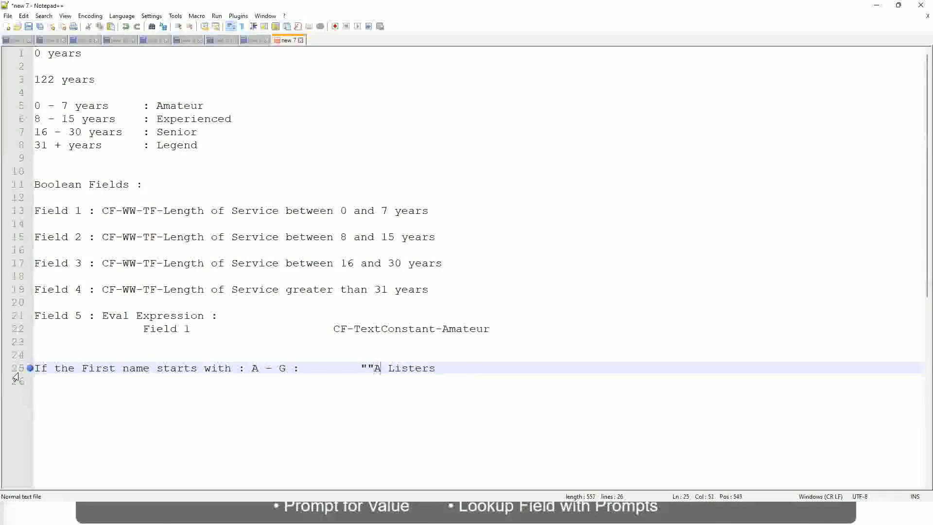
key("Left")
key("Left")
key("Left")
key("Left")
key("BackSpace")
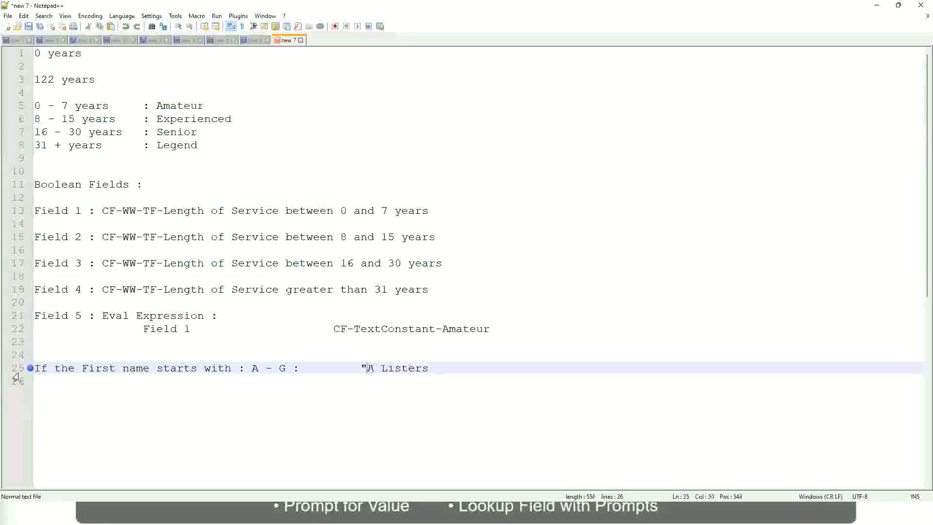
key("Right")
key("Right")
key("Right")
key("Right")
key("Right")
key("Right")
key("Right")
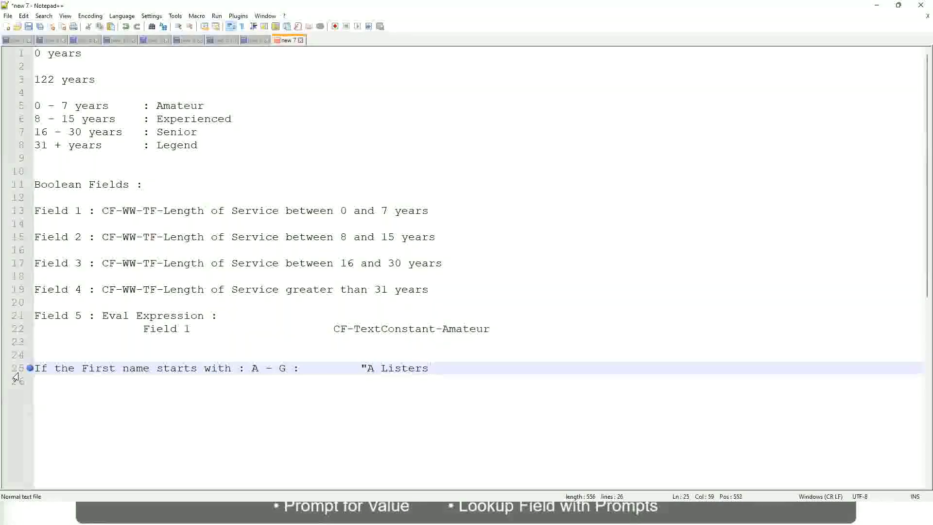
key("Return")
type("\"")
key("BackSpace")
key("BackSpace")
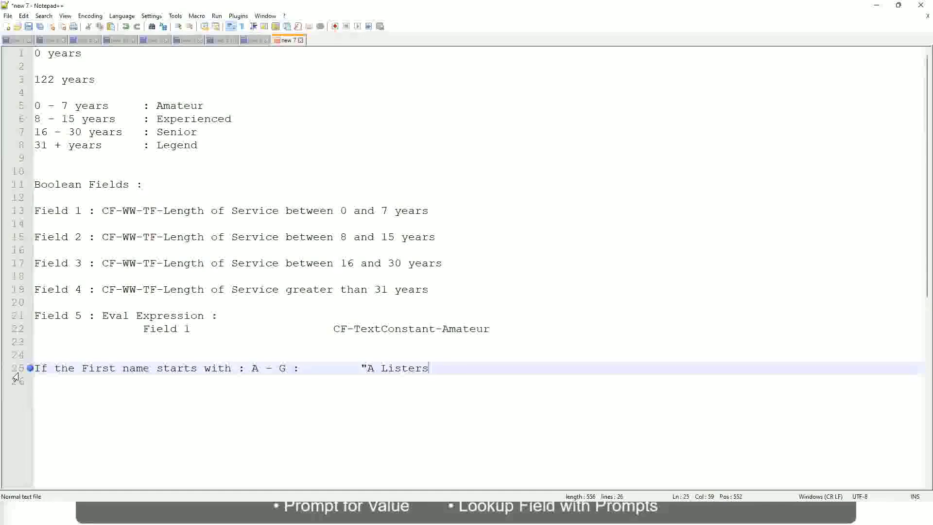
type("\"")
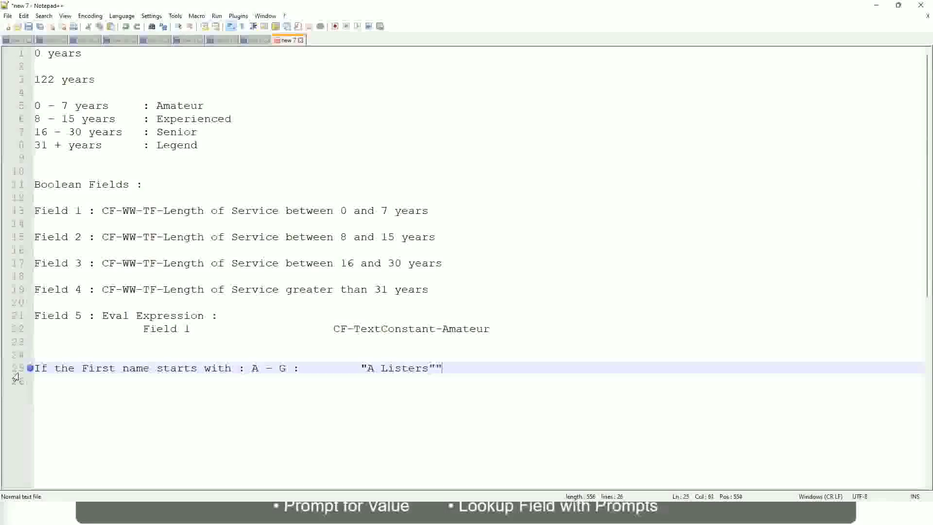
key("Delete")
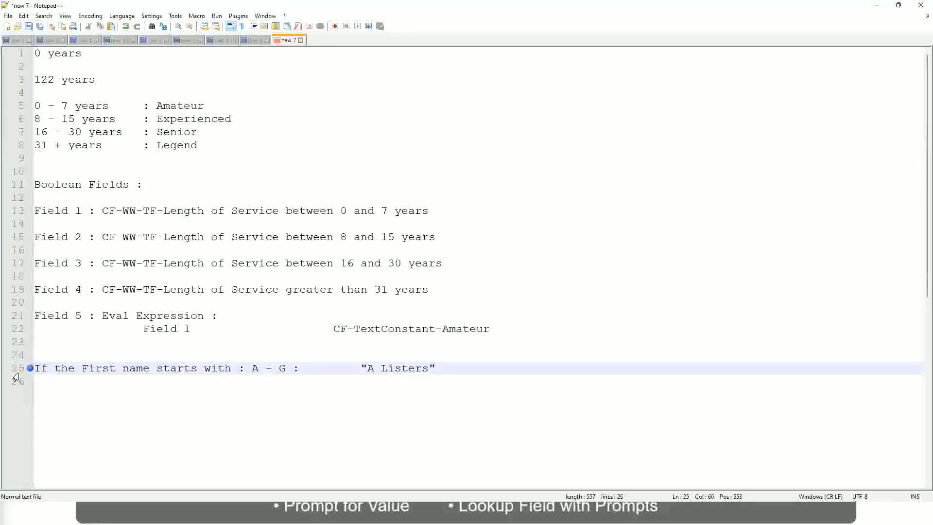
key("Return")
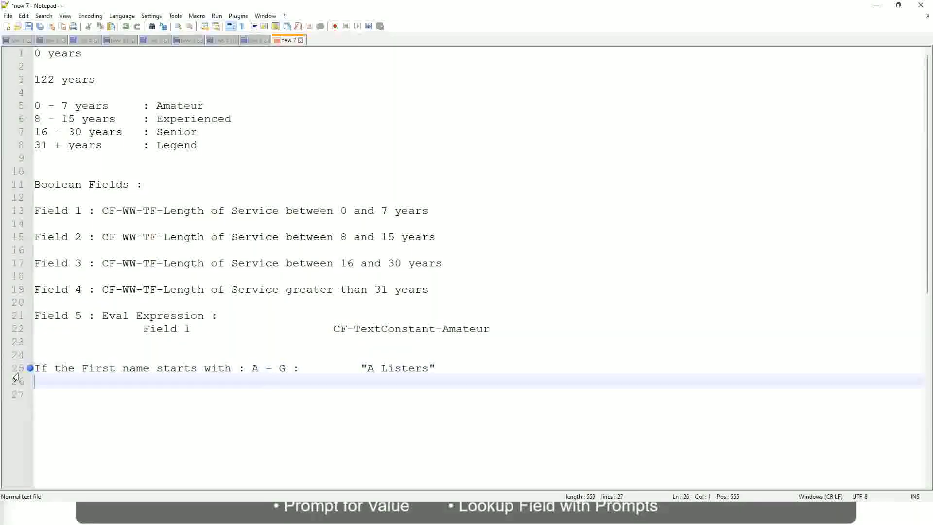
Step: Add the H - P rule mapped to "His Majesty", aligned with the row above
type("H -")
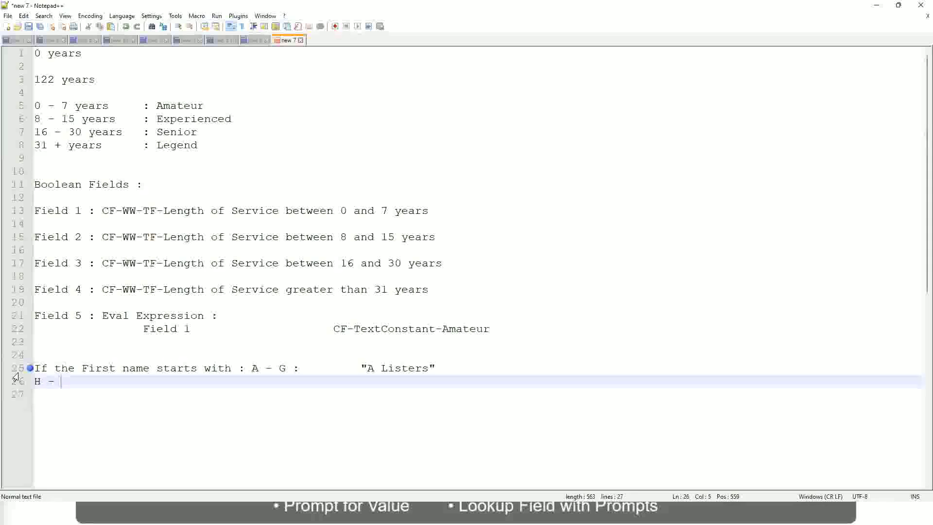
type("P")
key("Tab")
key("Tab")
key("Tab")
key("Tab")
key("Tab")
key("Tab")
key("Tab")
key("Tab")
key("Tab")
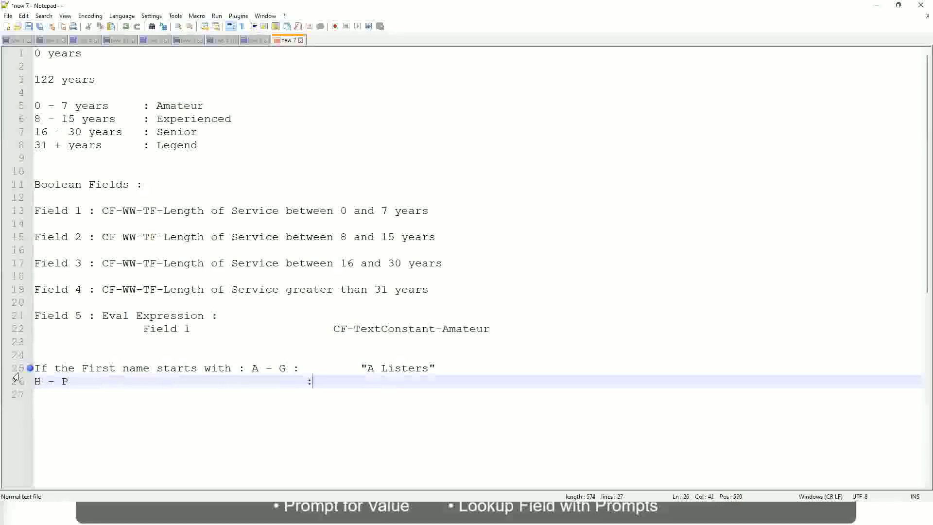
type(":")
key("Tab")
key("Tab")
key("Tab")
type("\"His Maje")
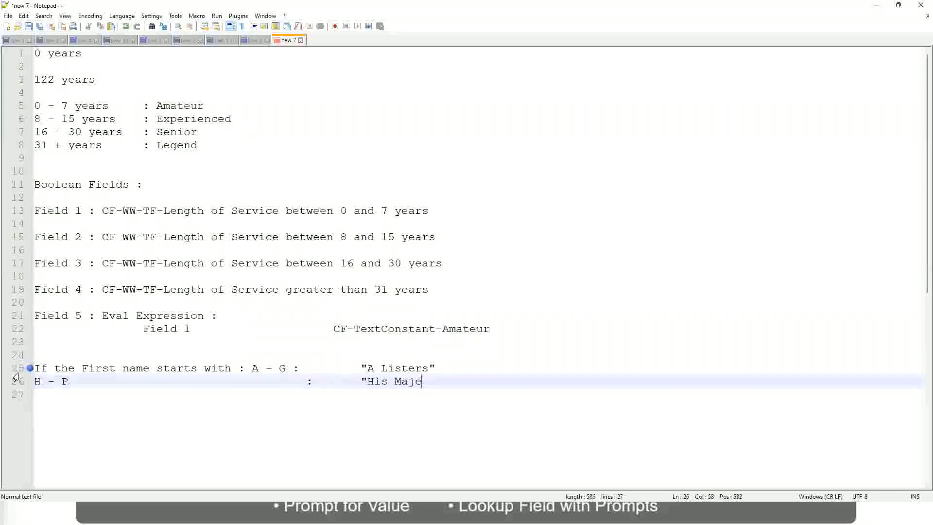
type("sty")
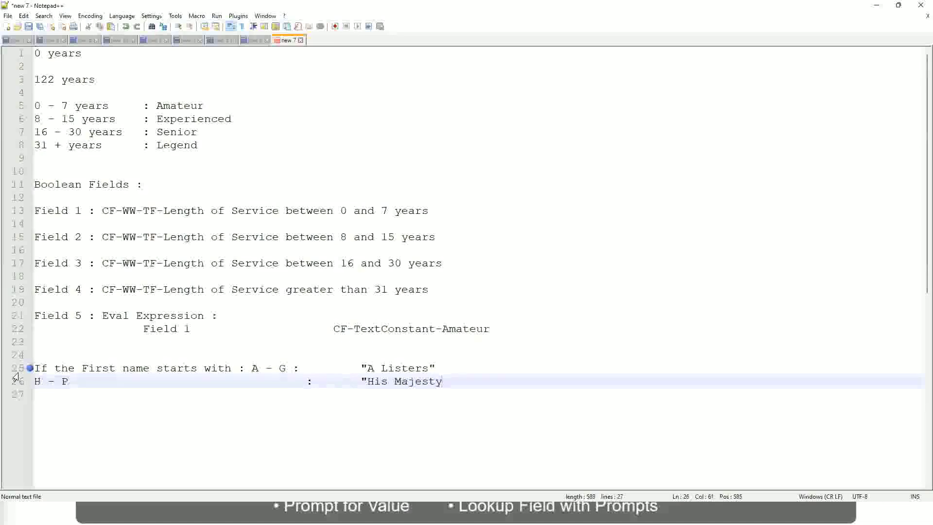
type("\"")
Step: Add an L - Z line mapped to "Lords" on a new row
key("Return")
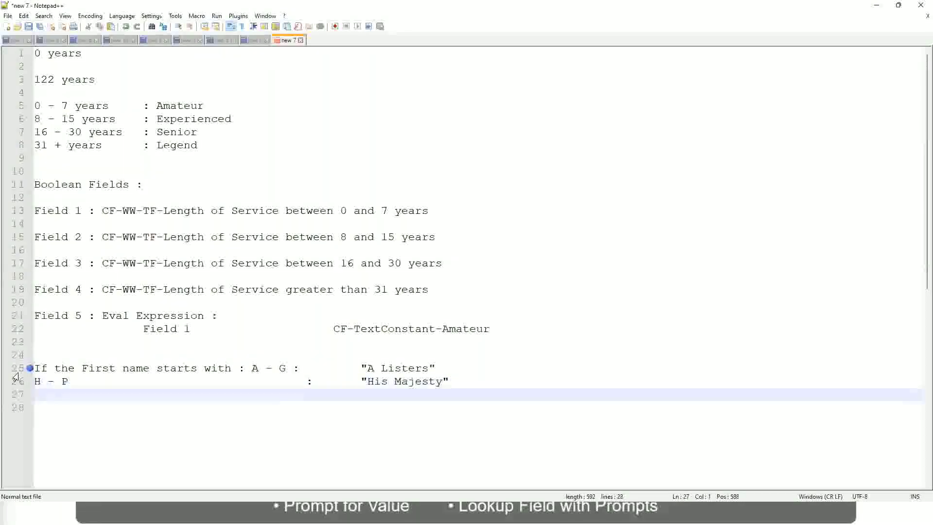
type("L - Z")
key("Tab")
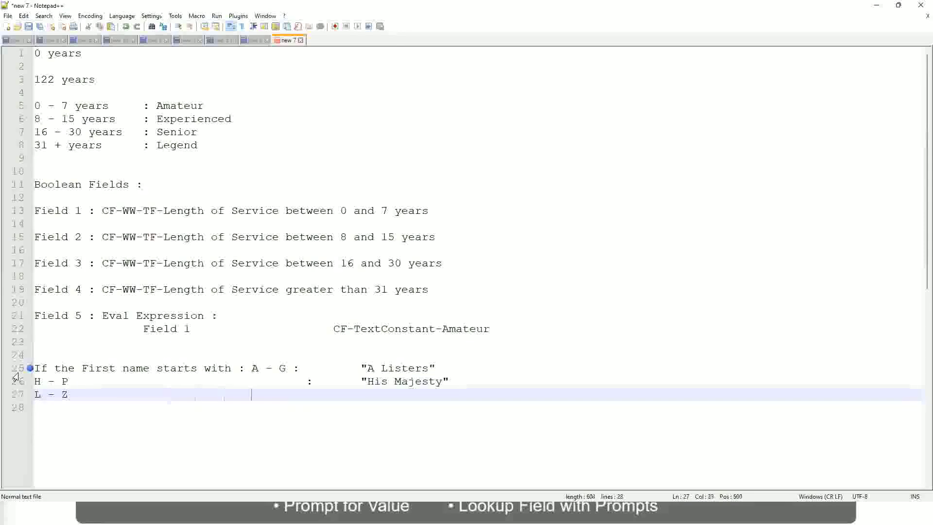
key("Tab")
key("Tab")
key("Tab")
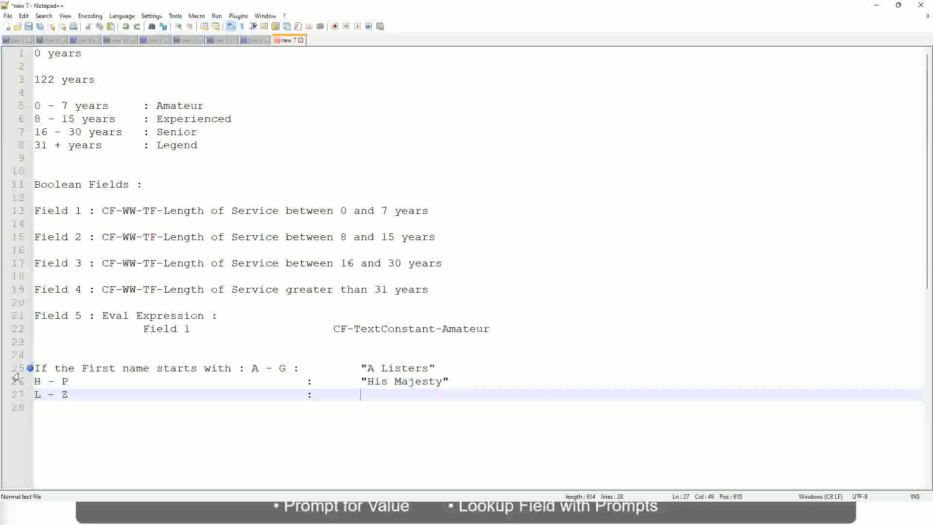
type("\"Lords")
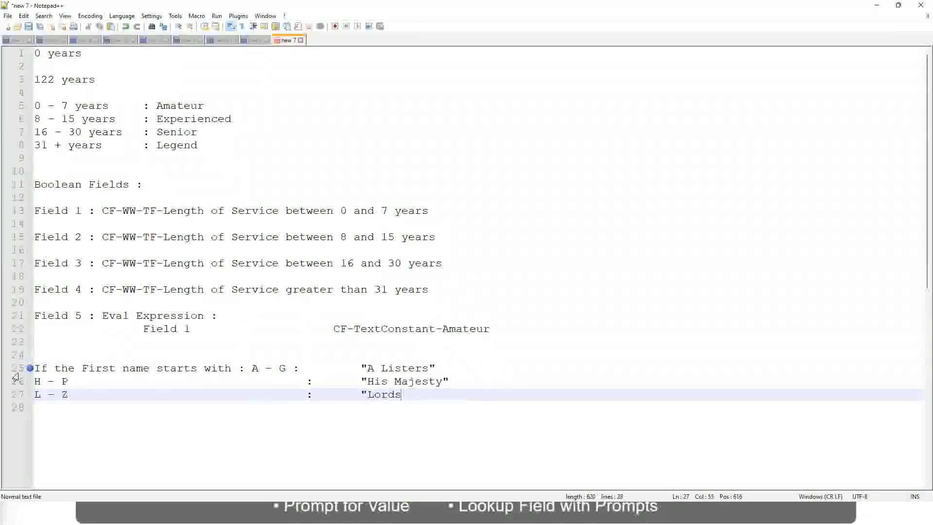
type("\"\"")
Step: Remove the duplicate quote after "Lords" and highlight the band labels while explaining them
key("BackSpace")
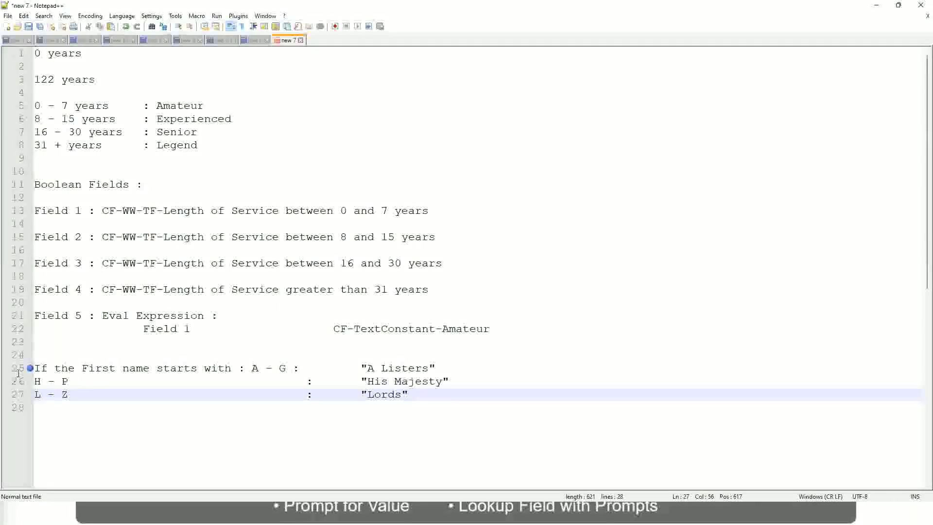
left_click(402, 394)
left_click_drag(405, 394, 437, 368)
left_click(401, 368)
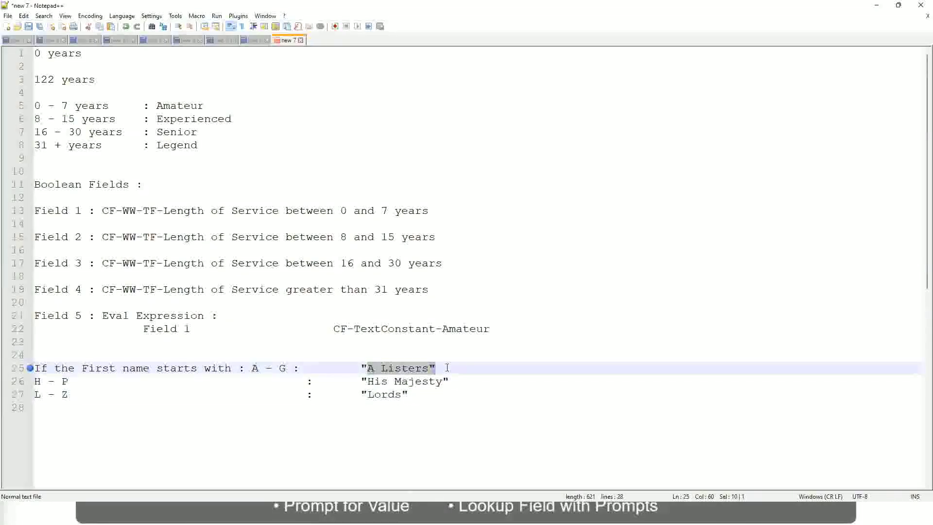
left_click(421, 383)
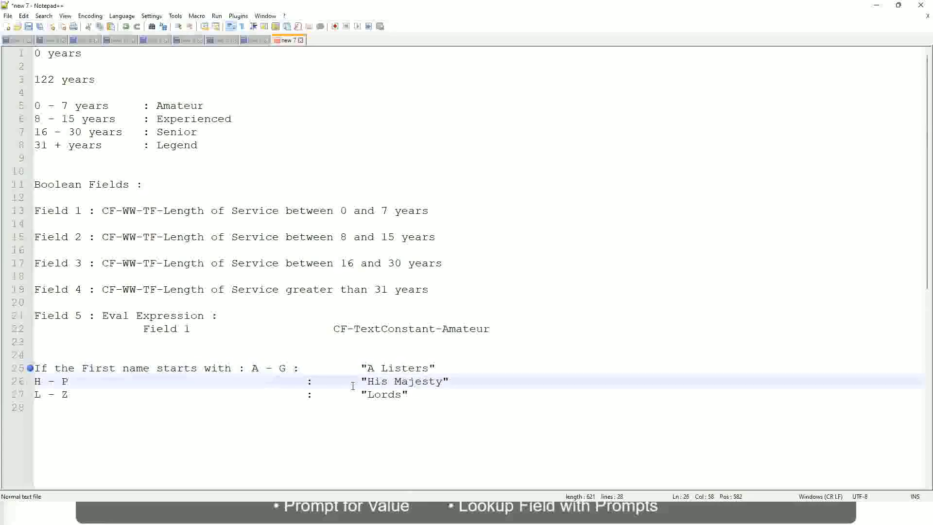
Step: Replace the first-name rules with the condition 'If Management Level is Manager or Above'
left_click_drag(412, 395, 28, 370)
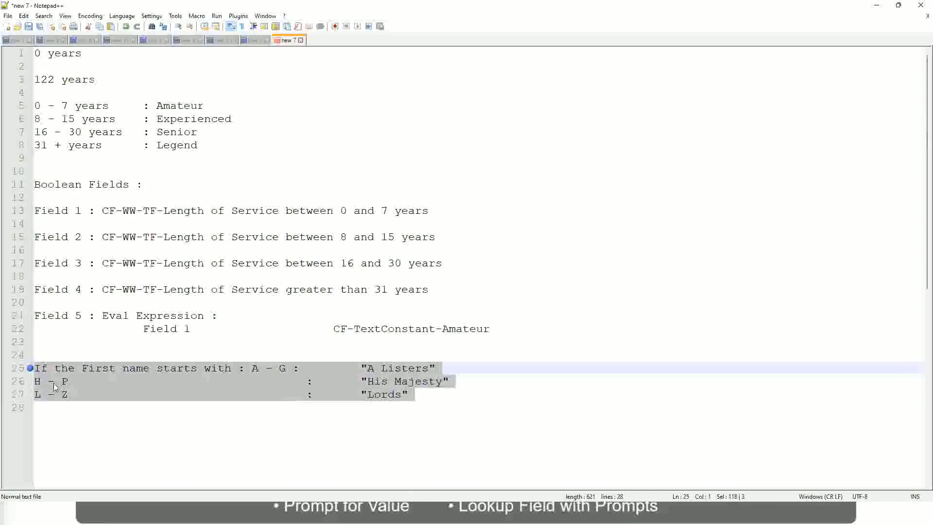
key("BackSpace")
type("If ")
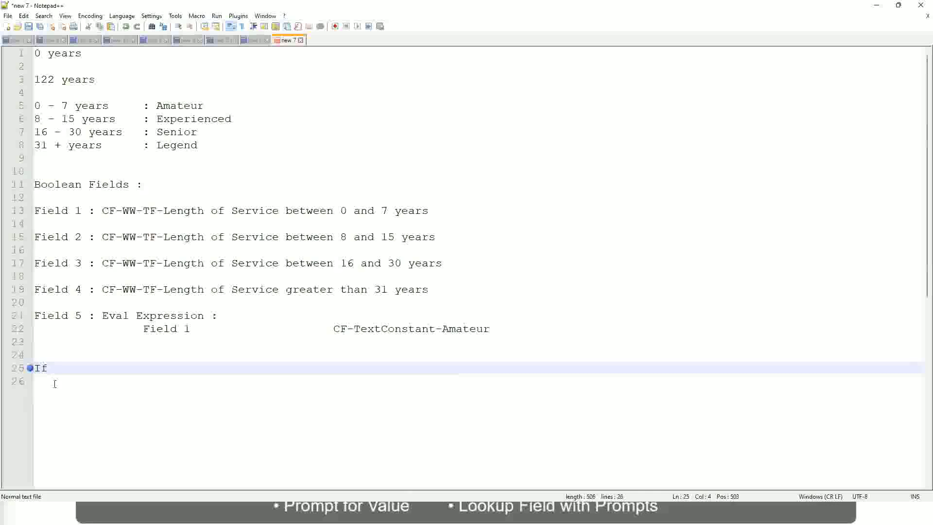
type("Prior Ex")
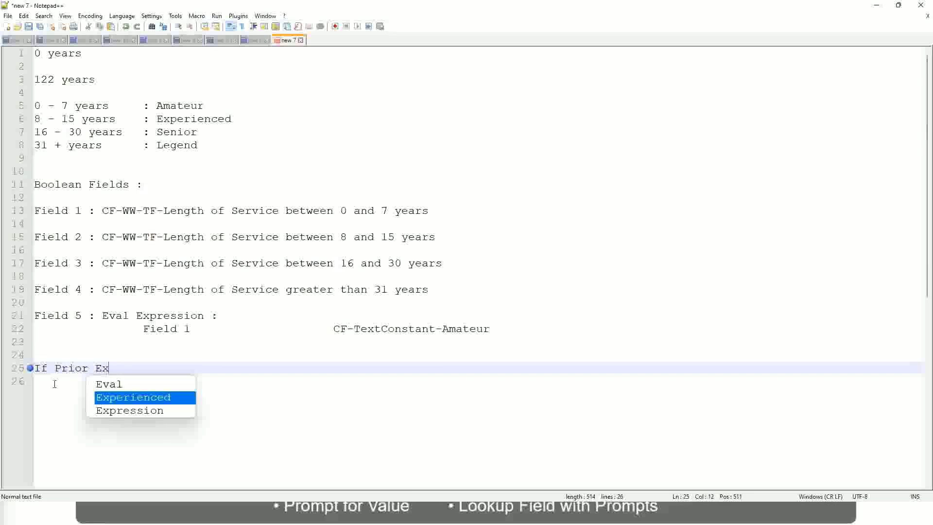
type("perience")
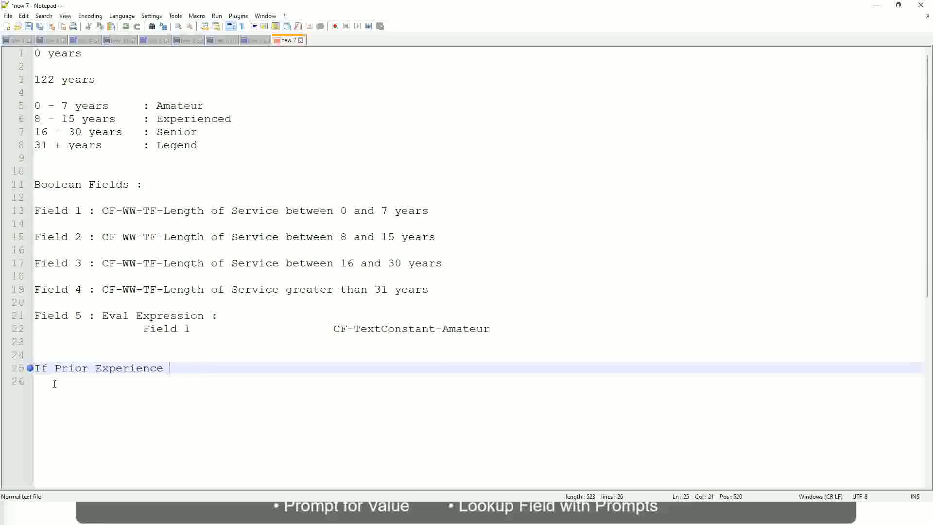
key("BackSpace")
key("BackSpace")
key("BackSpace")
key("BackSpace")
key("BackSpace")
key("BackSpace")
key("BackSpace")
key("BackSpace")
key("BackSpace")
key("BackSpace")
key("BackSpace")
key("BackSpace")
key("BackSpace")
key("BackSpace")
key("BackSpace")
key("BackSpace")
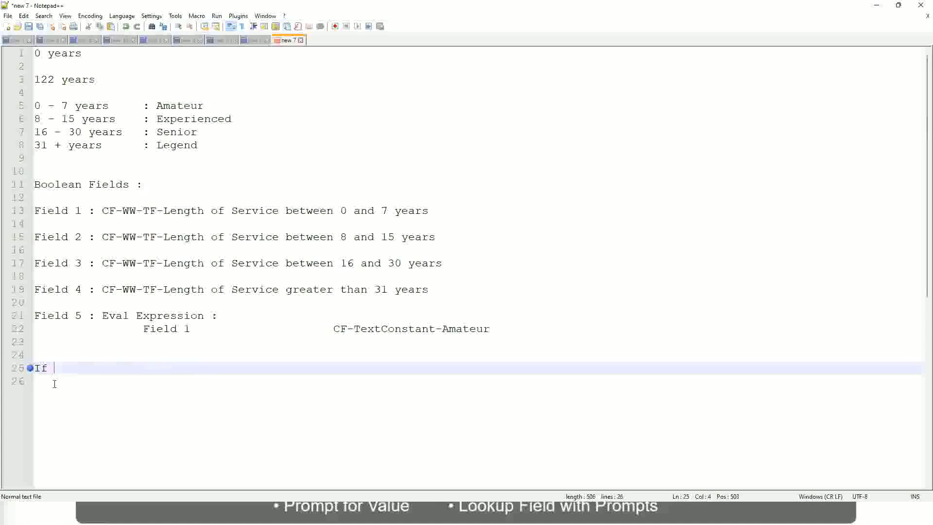
type("Job Profi")
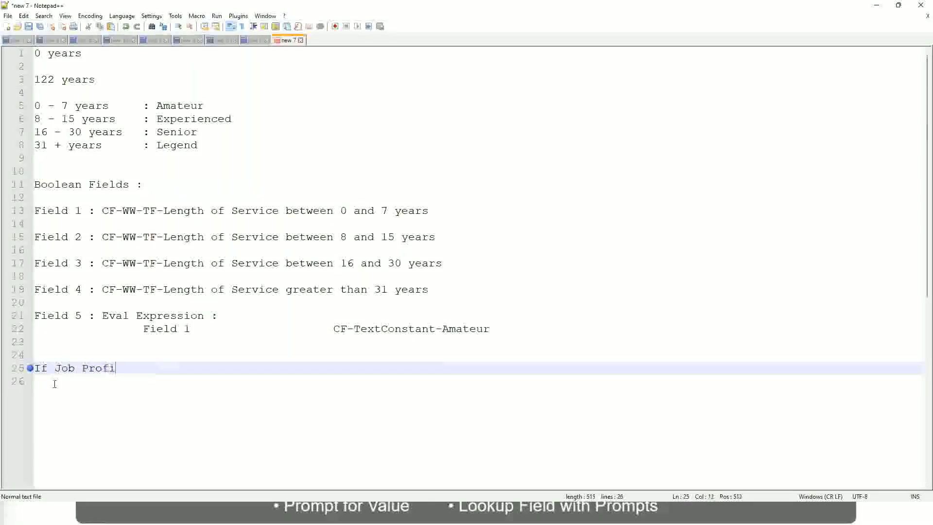
type("le is ")
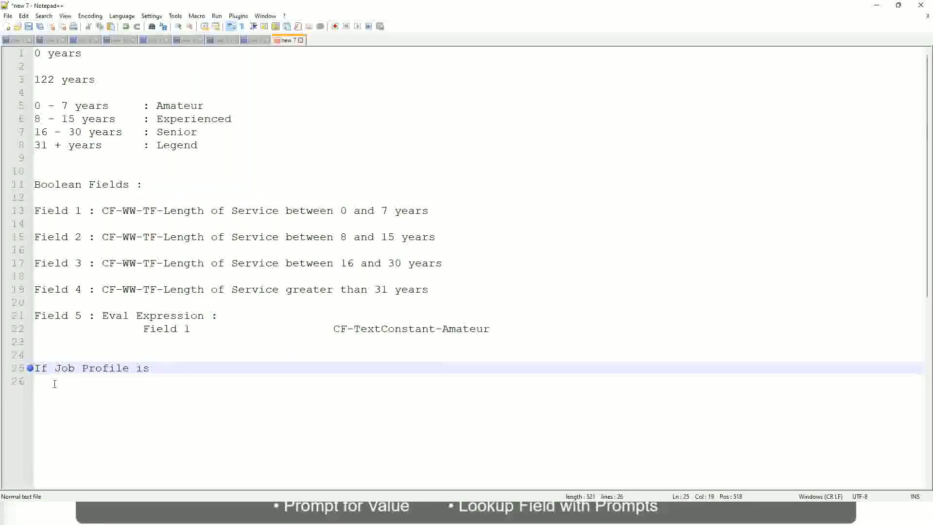
type(": Manager")
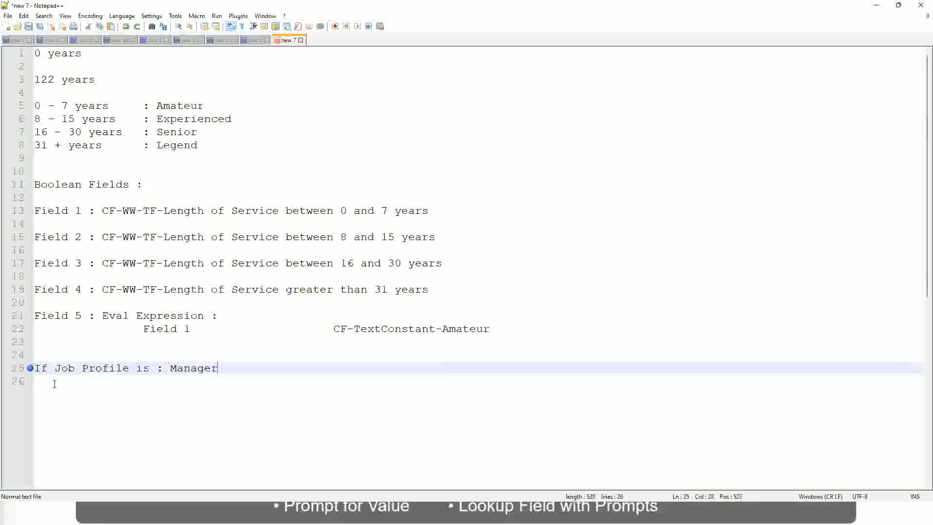
key("BackSpace")
key("BackSpace")
key("BackSpace")
key("BackSpace")
key("BackSpace")
key("BackSpace")
key("BackSpace")
key("BackSpace")
key("BackSpace")
key("BackSpace")
key("BackSpace")
key("BackSpace")
key("BackSpace")
key("BackSpace")
key("BackSpace")
key("BackSpace")
key("BackSpace")
key("BackSpace")
key("BackSpace")
key("BackSpace")
key("BackSpace")
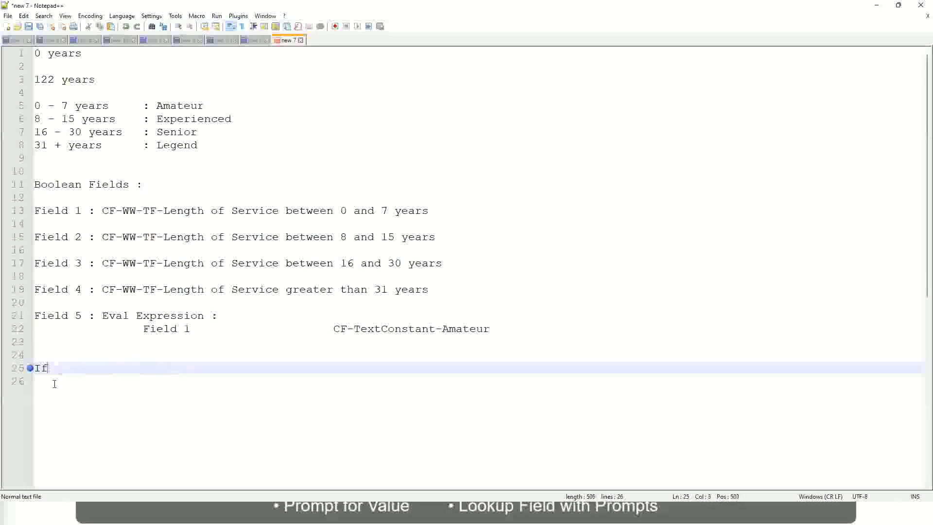
type("Management ")
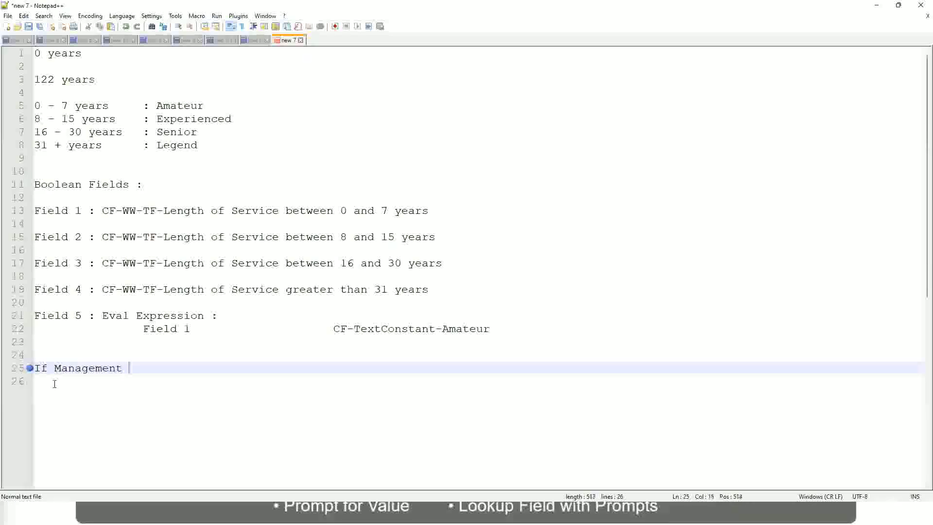
type("Level is M")
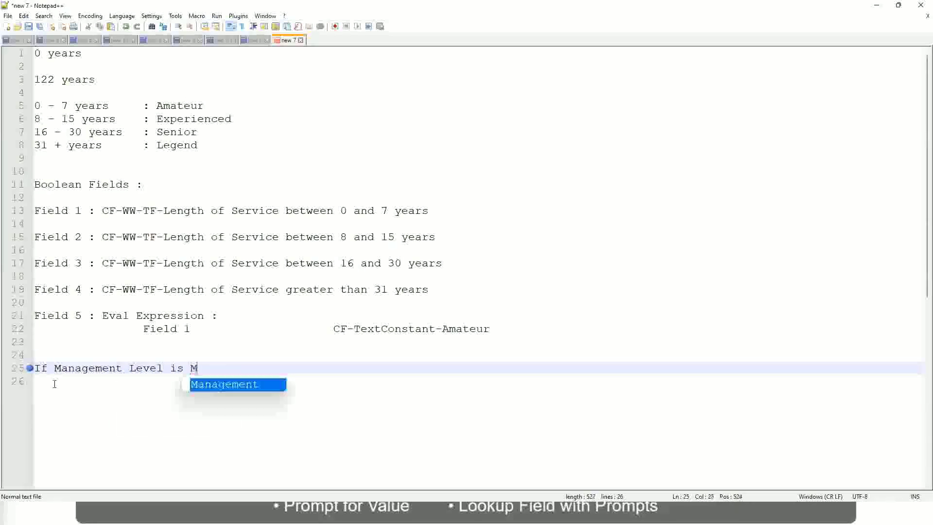
type("anager or A")
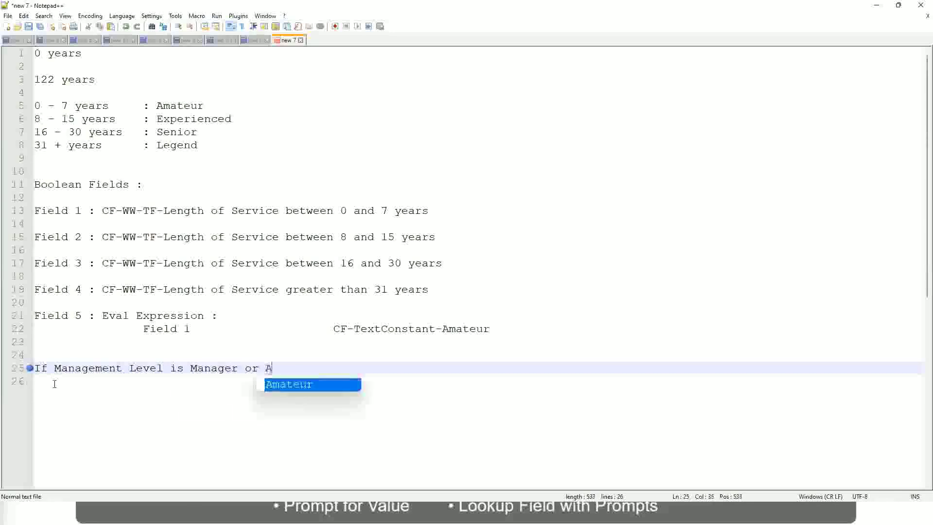
type("bove")
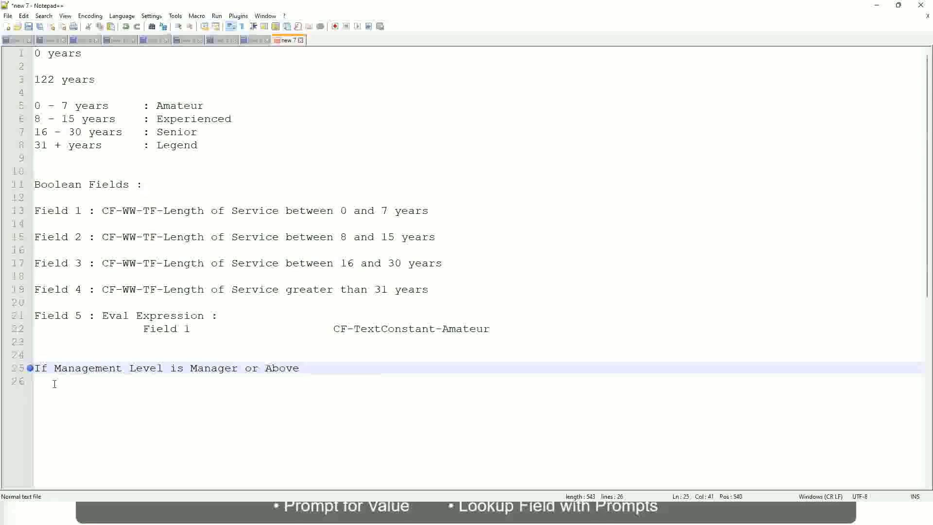
Step: Pair that condition with 'Proposed Allowance Plan : Car Allowance' and begin a new line
key("Tab")
key("Tab")
key("Tab")
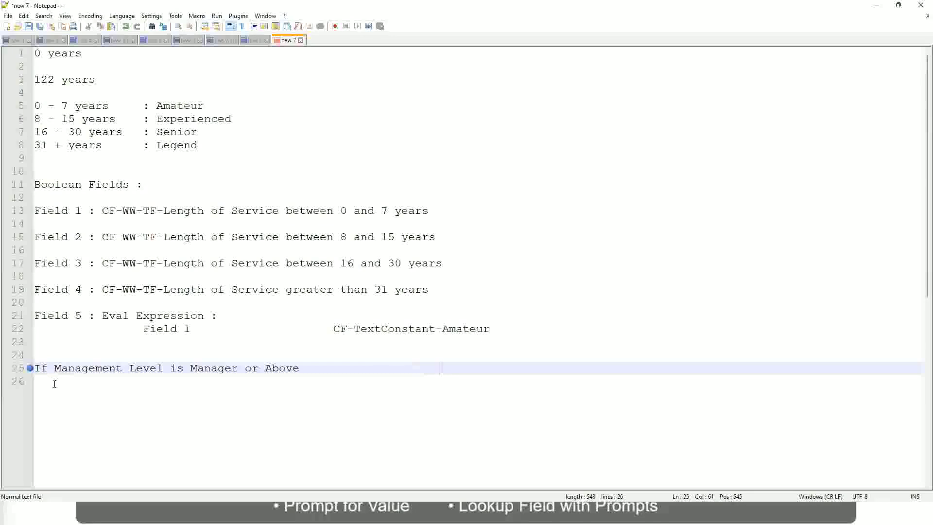
type("Proposed")
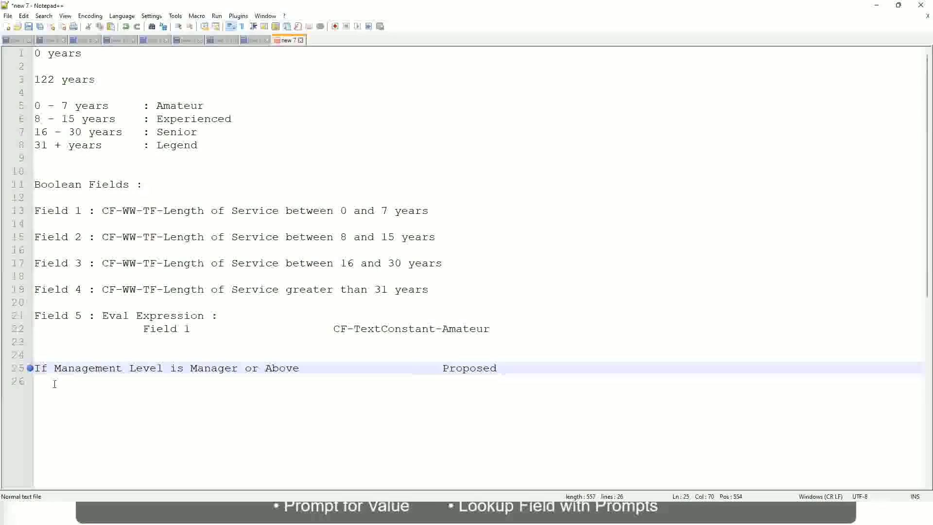
type("Allowance Plan")
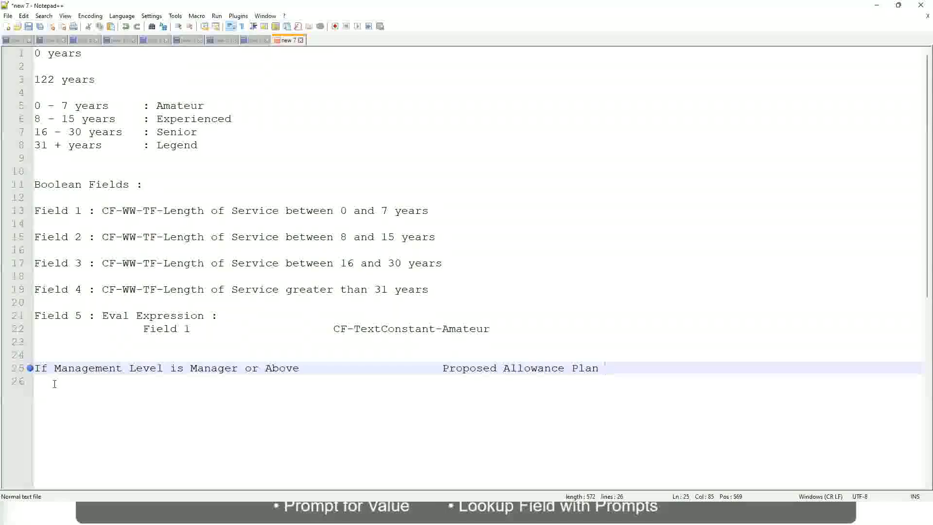
type(": ")
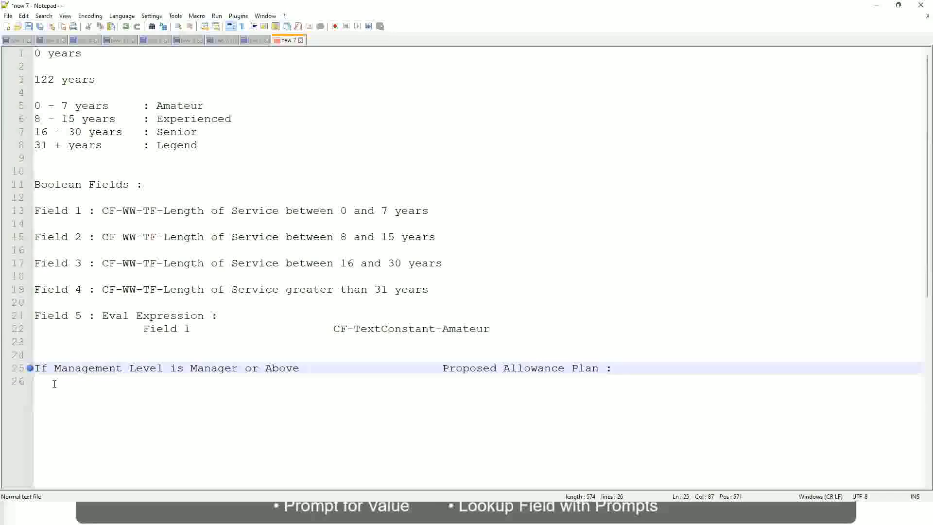
type("Car Allowance")
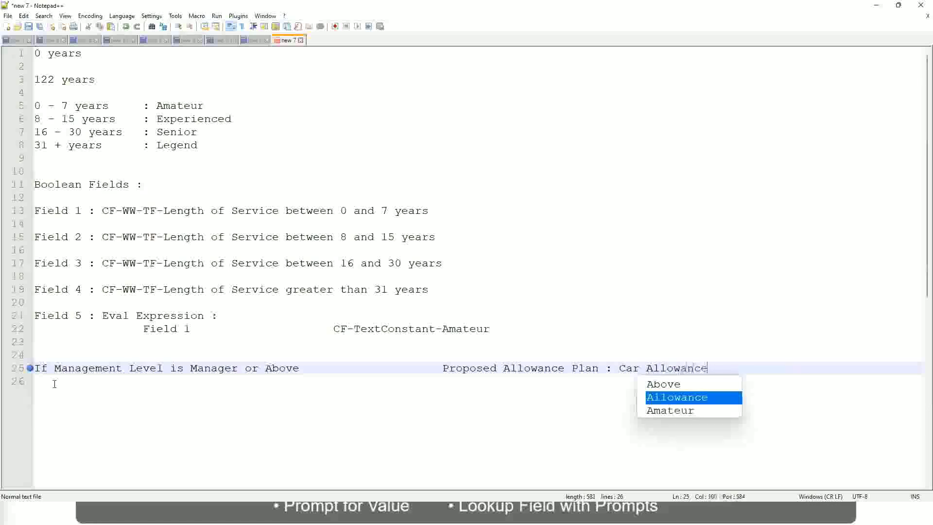
key("Return")
key("Return")
Step: Start a new 'If Management Level is' line and remove 'or Above' from the Manager rule
type("If ")
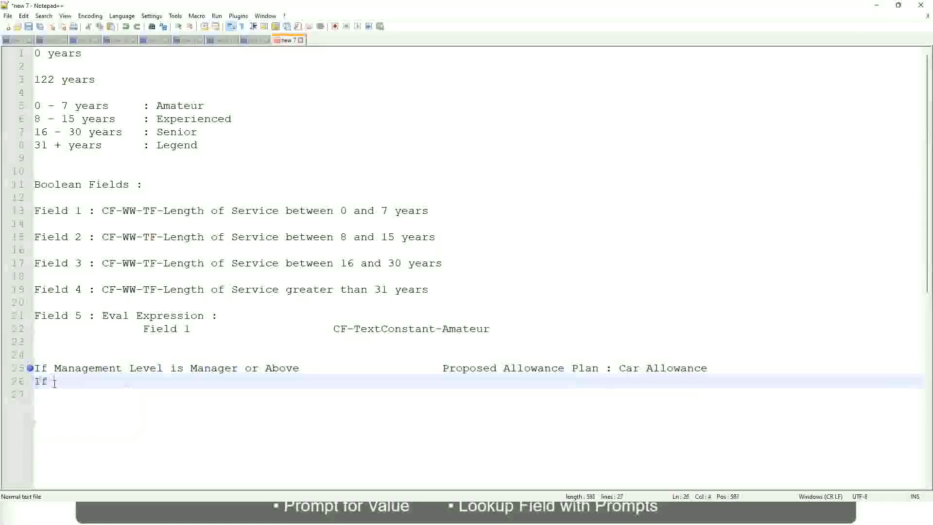
type("Management Le")
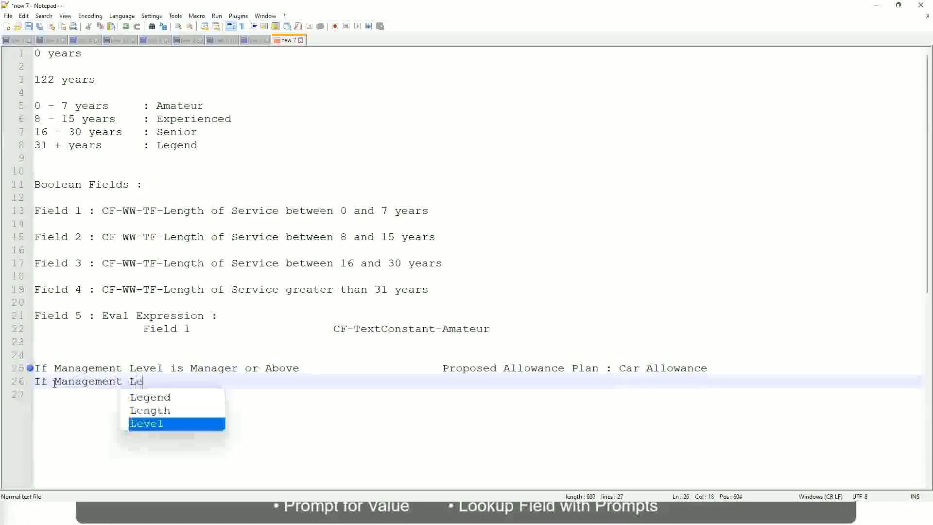
type("vel is")
key("Up")
key("Right")
key("Right")
key("Right")
key("Right")
key("Right")
key("Right")
key("Right")
key("Right")
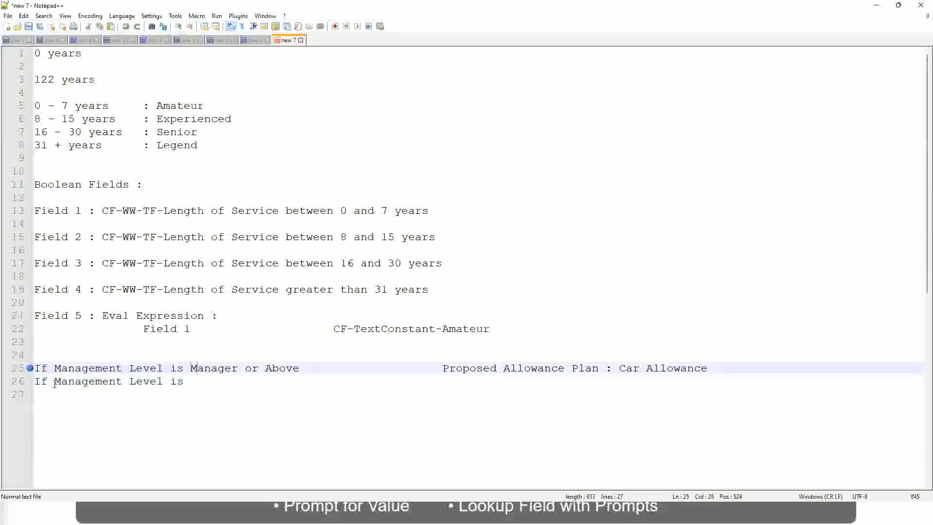
key("shift+Right")
key("shift+Right")
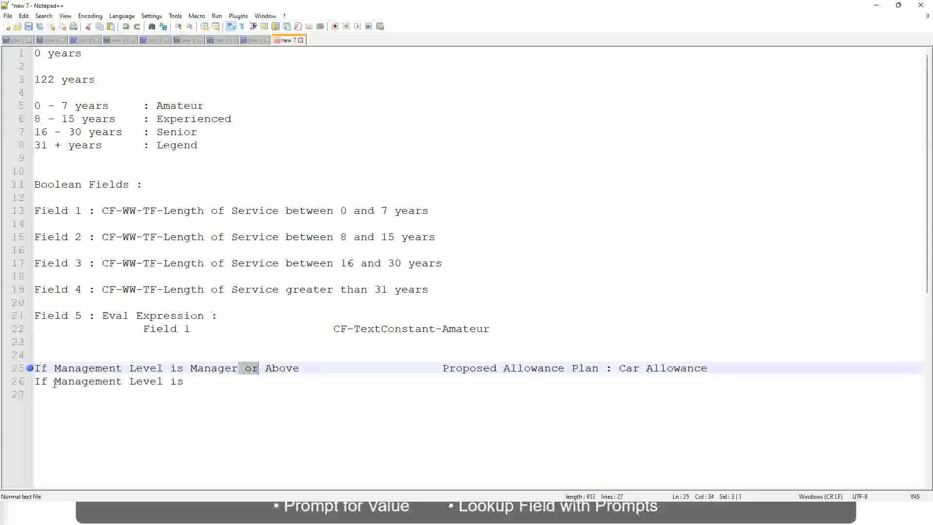
key("shift+Right")
key("shift+Right")
key("shift+Right")
key("shift+Right")
key("shift+Right")
key("shift+Right")
key("Delete")
key("BackSpace")
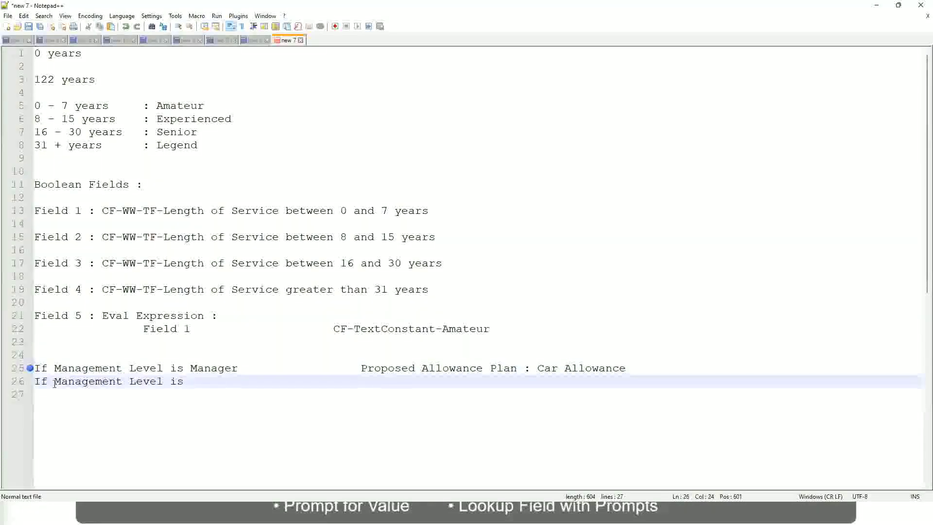
Step: Complete the Director rule with Executive Allowance in the allowance column
type("Director")
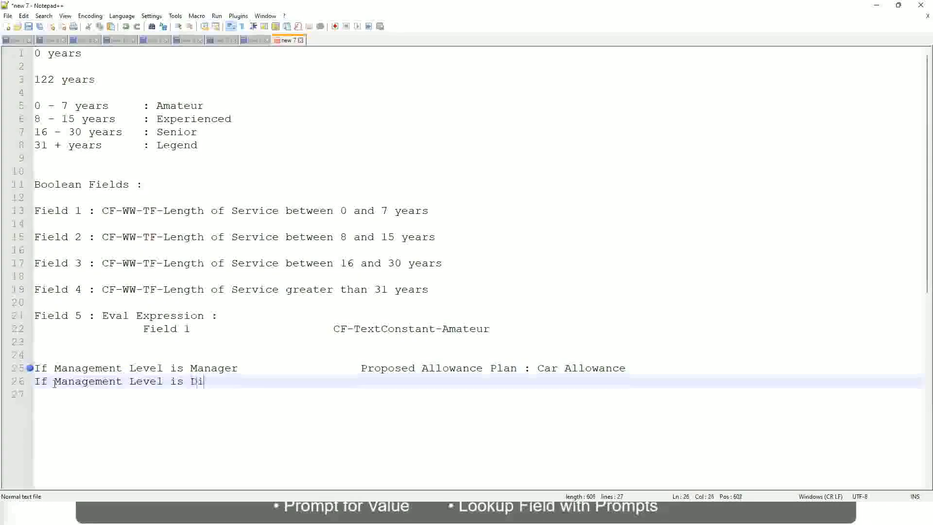
key("Tab")
key("Tab")
key("Tab")
key("Tab")
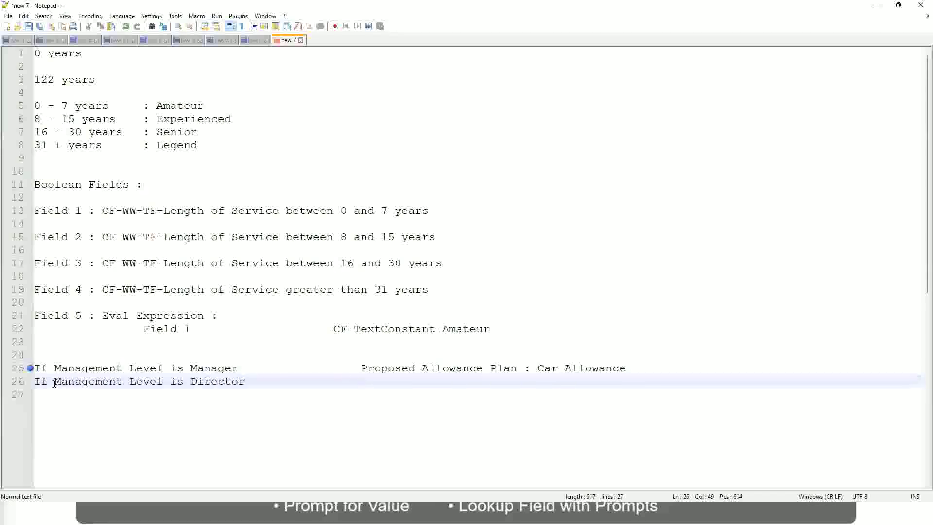
type("Executive Allowance")
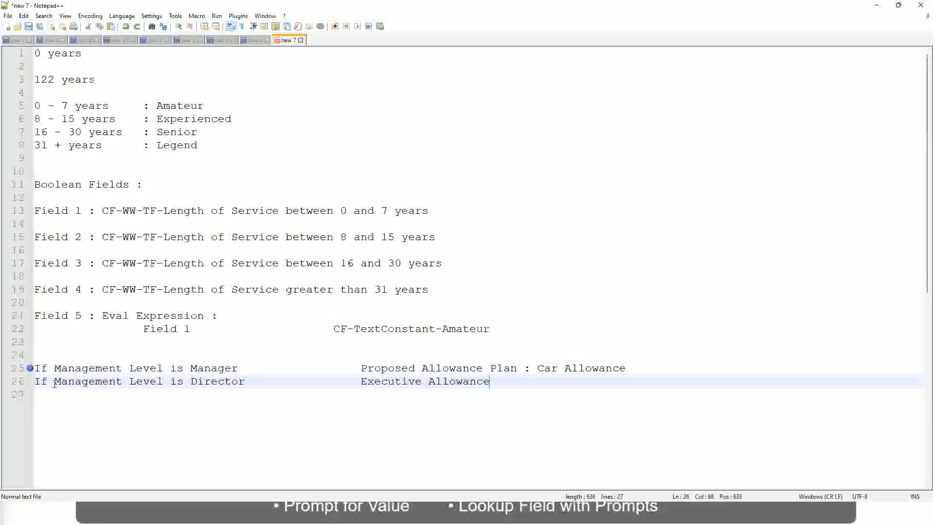
key("Return")
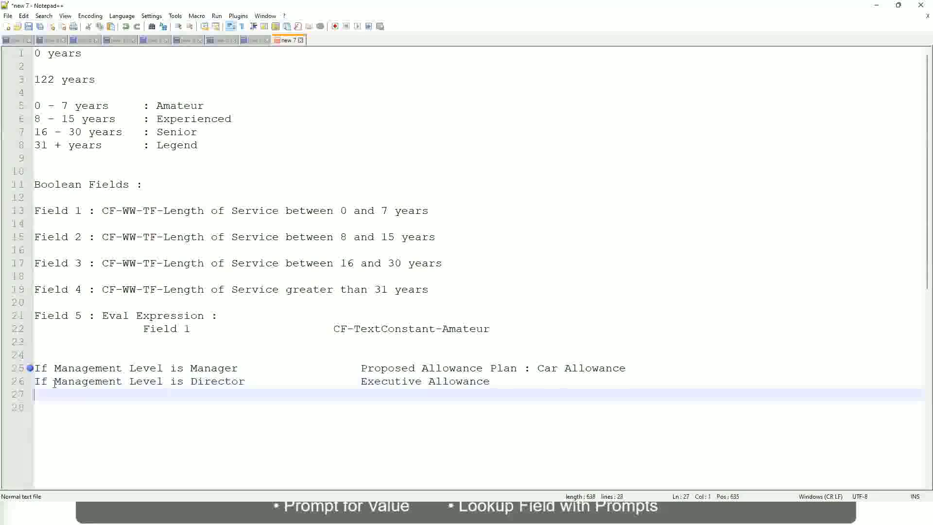
Step: Add the rule 'If Management Level is CEO' with CEO Allowance
type("If Mana")
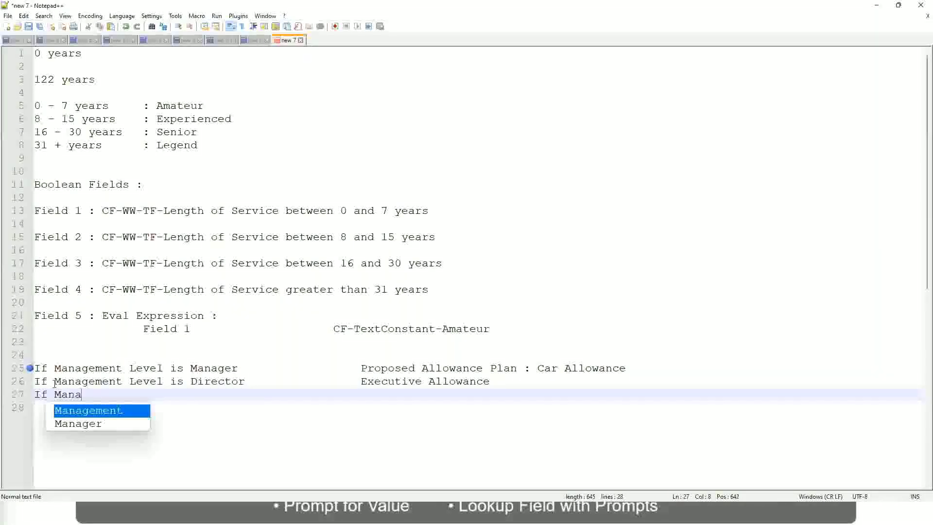
key("Return")
type("Lev")
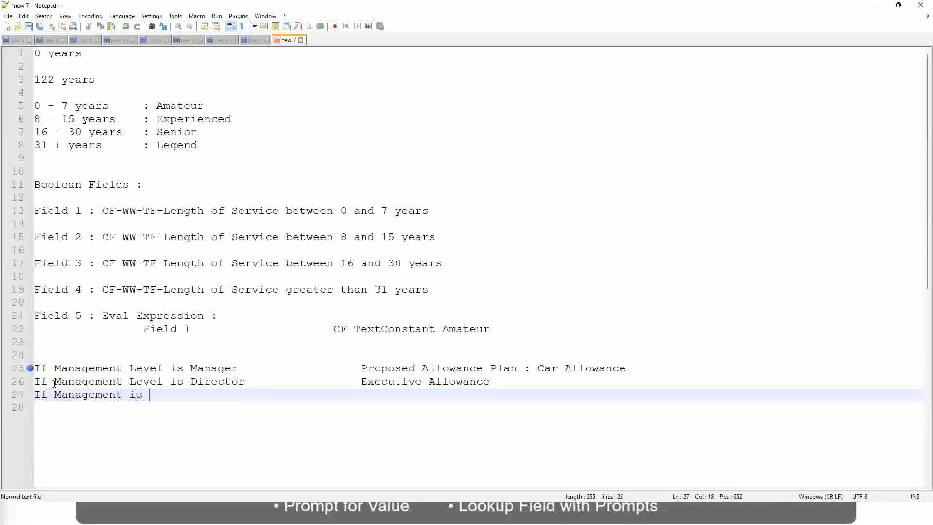
key("BackSpace")
key("BackSpace")
key("BackSpace")
type("le")
key("BackSpace")
key("BackSpace")
type("Le")
key("Down")
key("Down")
key("Return")
type("is CEO")
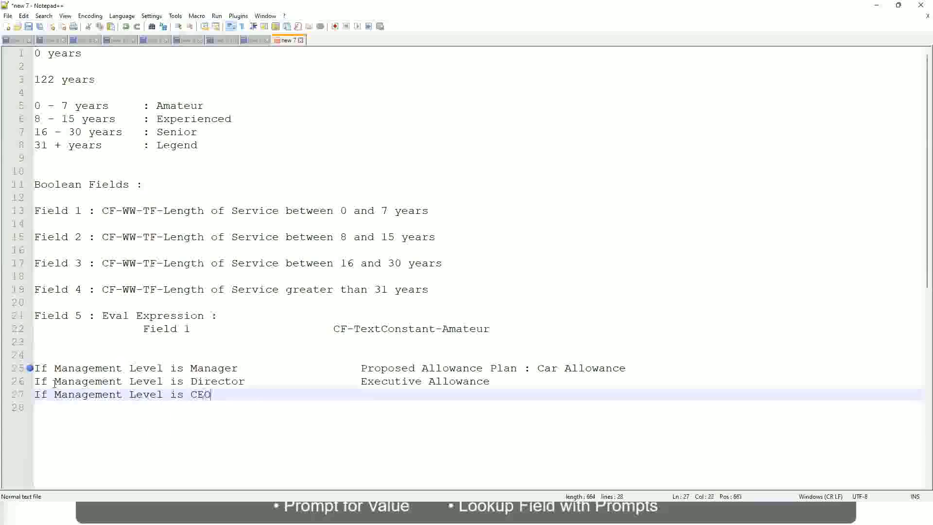
key("Tab")
type("CEO Allowance")
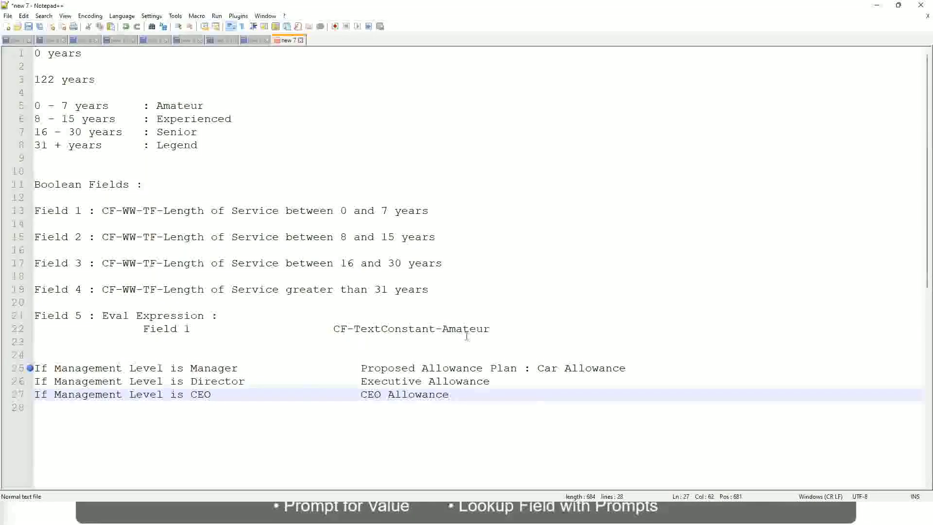
Step: Highlight the Car Allowance value on the Manager line while reviewing the three rules
left_click(537, 368)
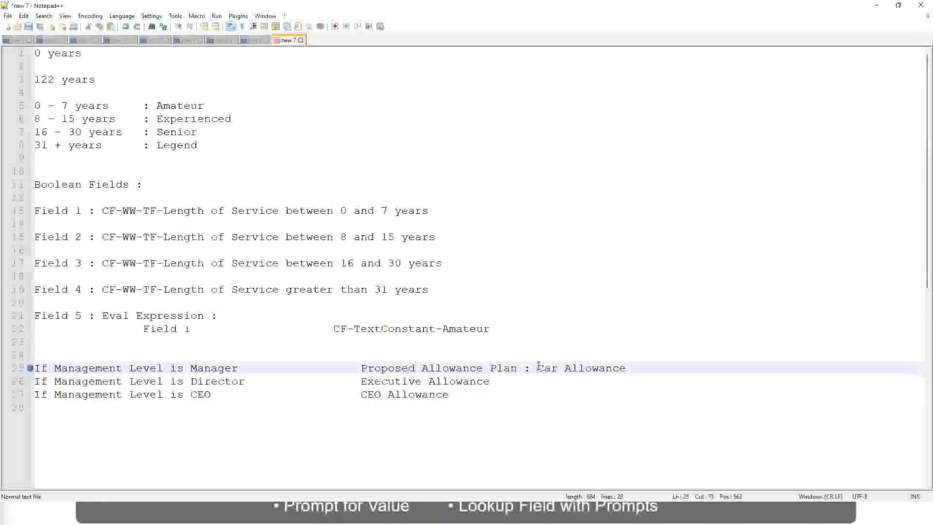
left_click_drag(538, 368, 628, 368)
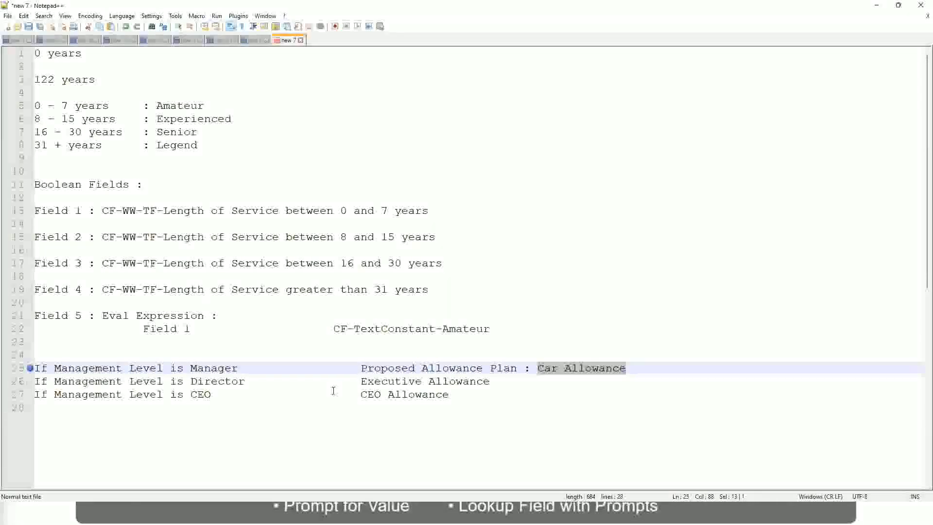
left_click(436, 368)
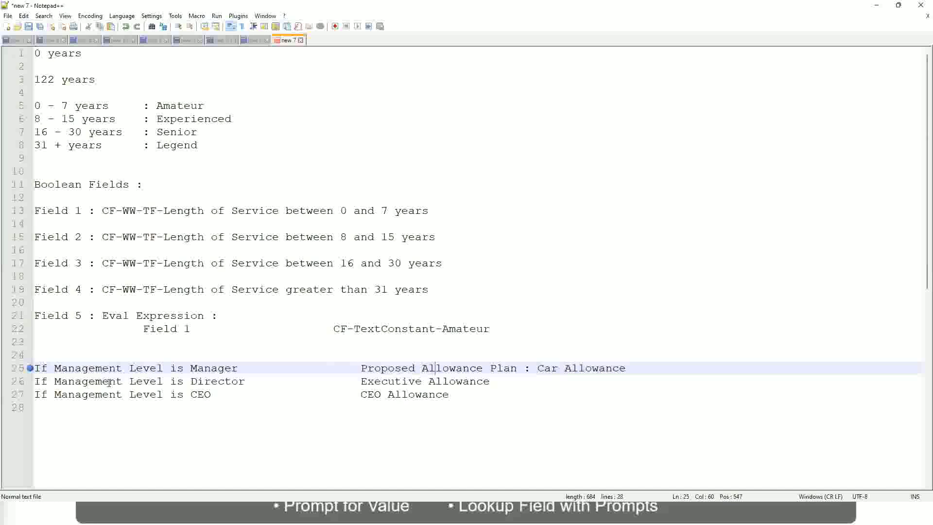
Step: Replace the Manager rule's Car Allowance with 'Name of the First Line Manager'
left_click(241, 368)
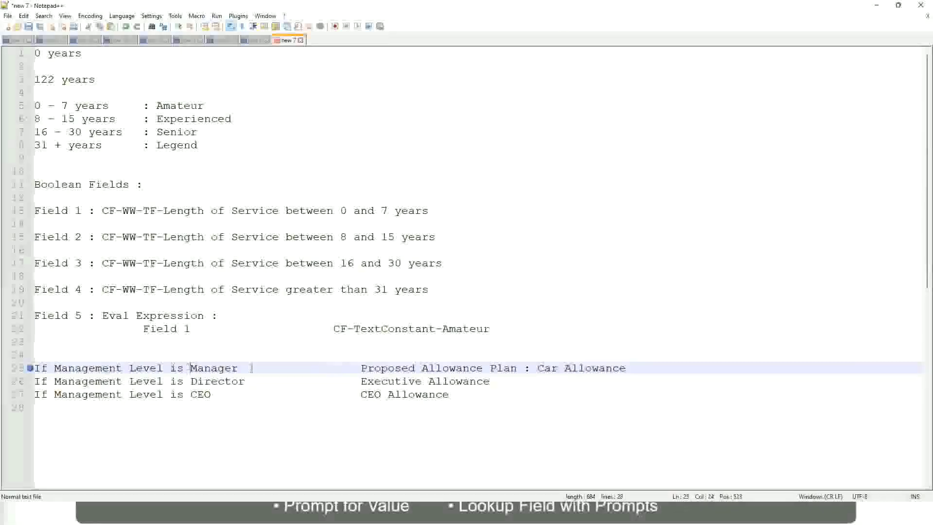
left_click_drag(364, 368, 640, 364)
type("Manage")
key("Down")
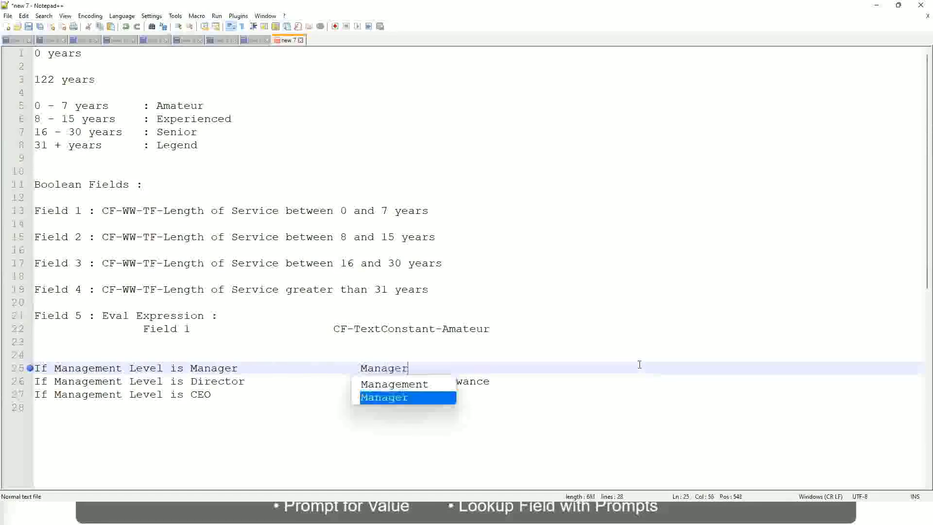
key("Return")
key("BackSpace")
key("BackSpace")
key("BackSpace")
key("BackSpace")
key("BackSpace")
key("BackSpace")
key("BackSpace")
key("BackSpace")
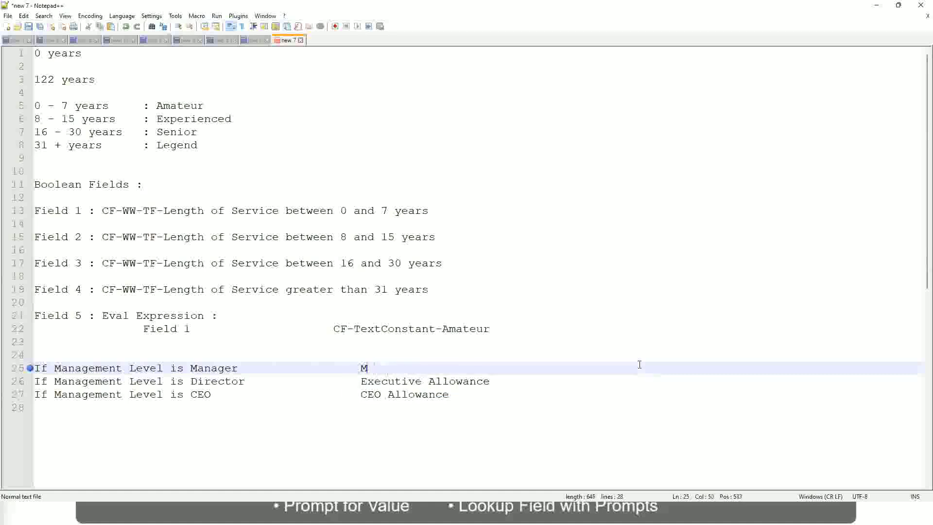
type("Eirst Line Mana")
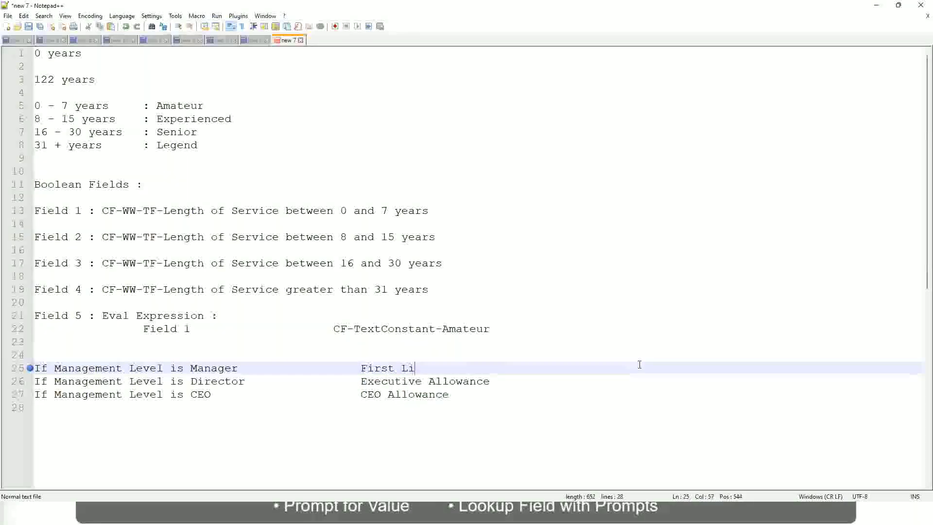
key("Down")
key("Return")
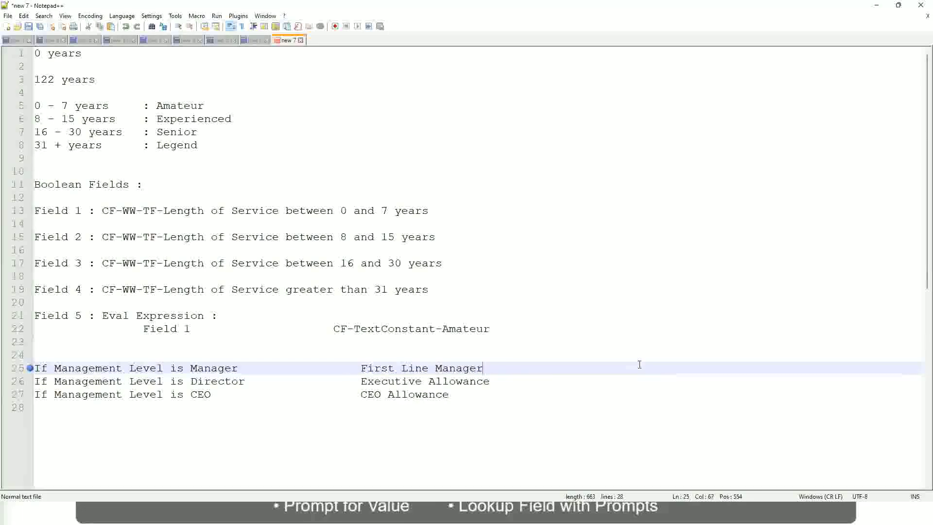
key("ctrl+Left")
key("ctrl+Left")
key("ctrl+Left")
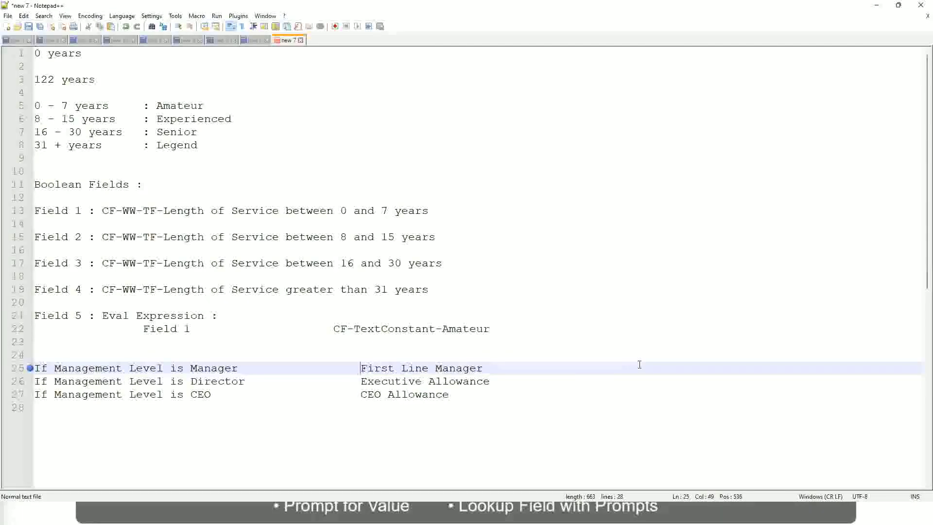
type("Name of the")
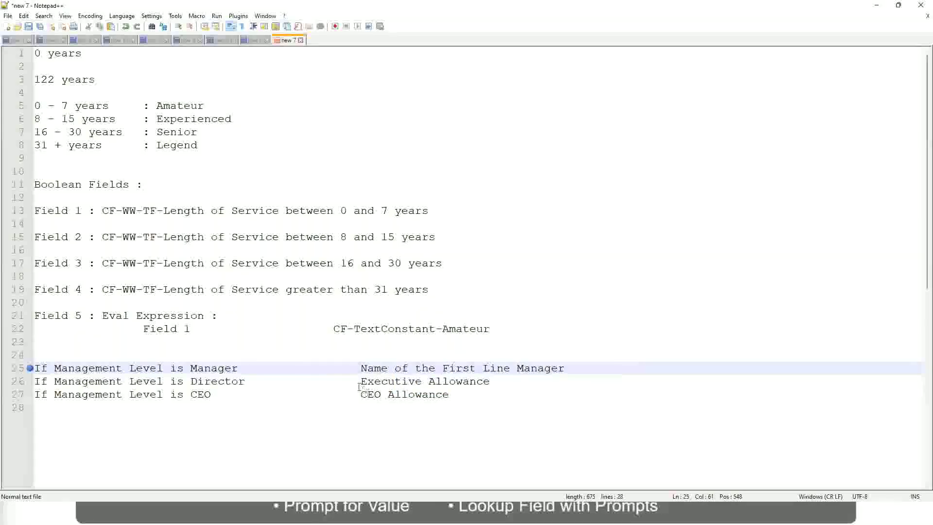
Step: Overwrite the Director's Executive Allowance with 'Name of'
left_click_drag(360, 381, 494, 374)
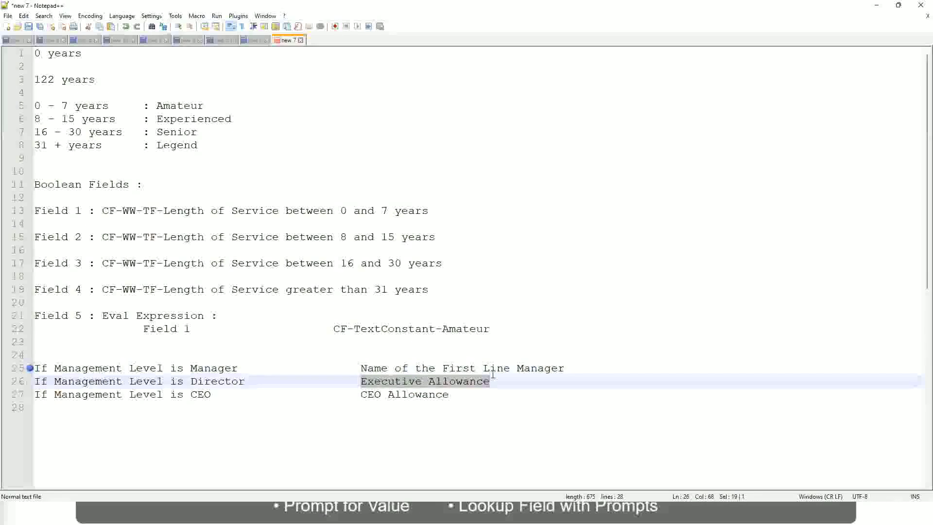
type("Name ")
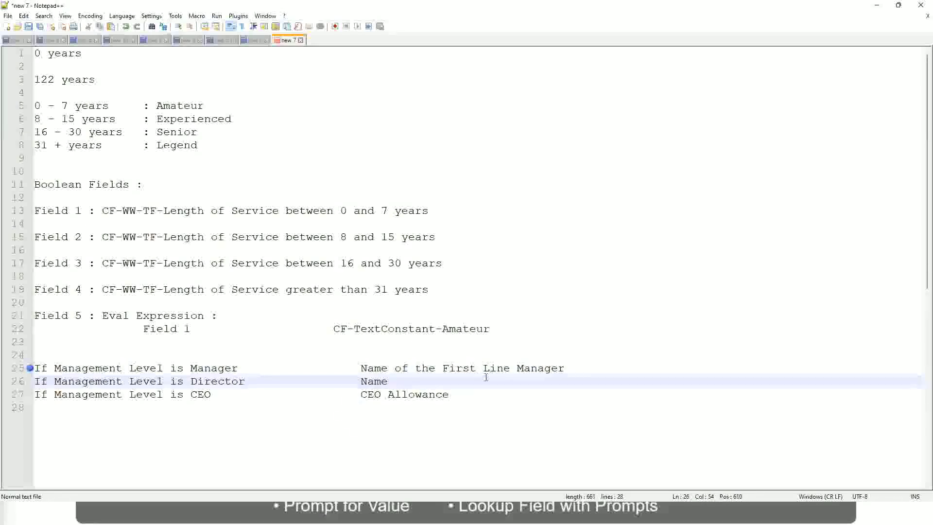
type("of Fir")
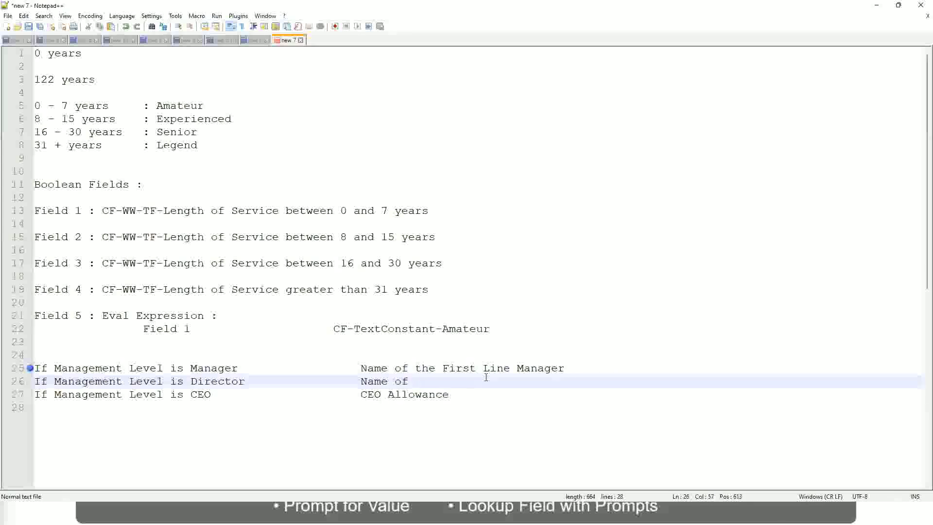
key("Return")
key("BackSpace")
key("BackSpace")
key("BackSpace")
key("BackSpace")
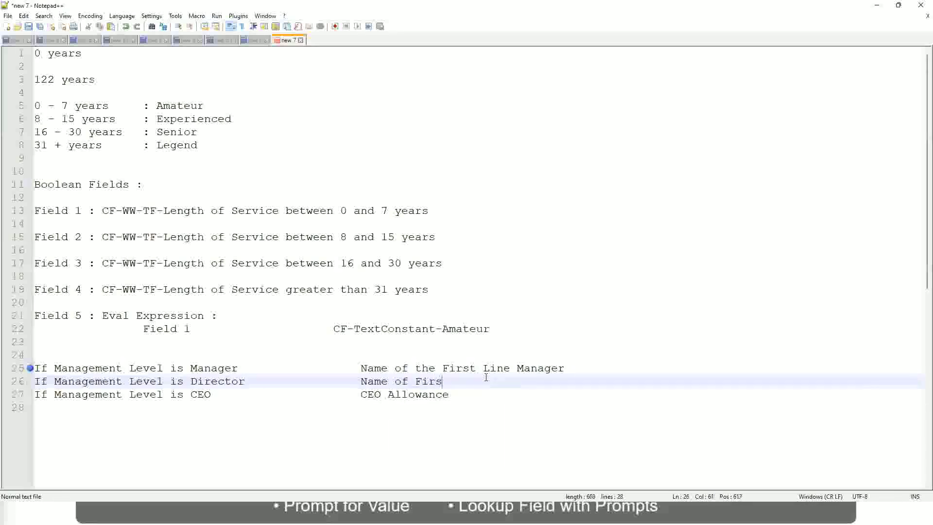
key("BackSpace")
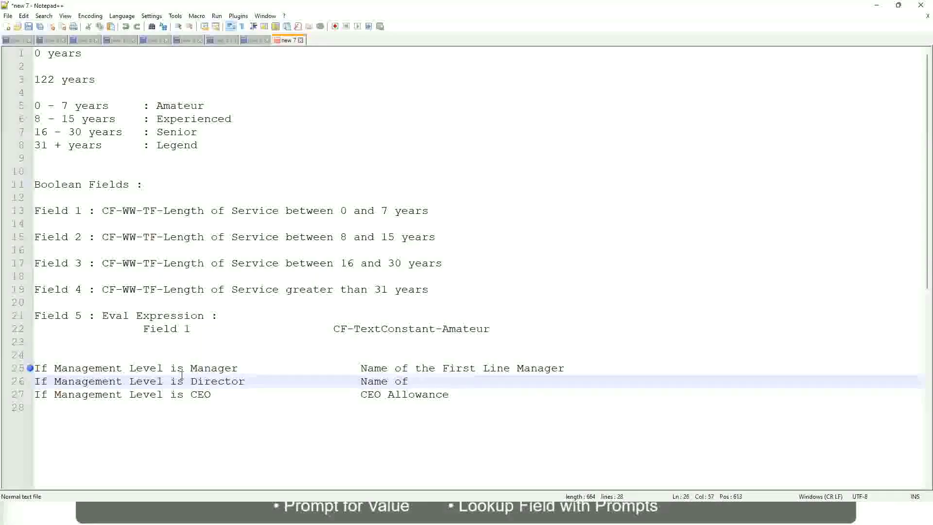
Step: Change 'First' to 'Second' in the Manager result and finish the Director result as 'Name of Manager'
double_click(444, 368)
type("Second")
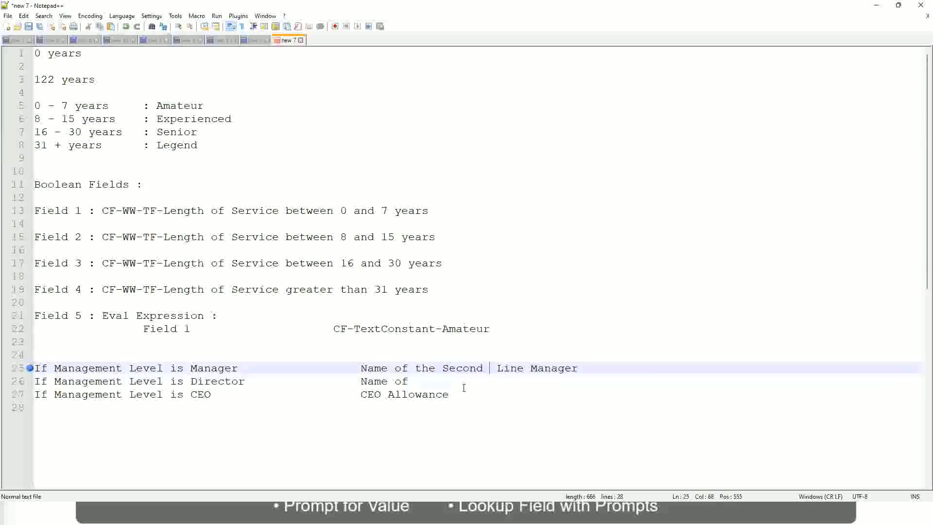
key("BackSpace")
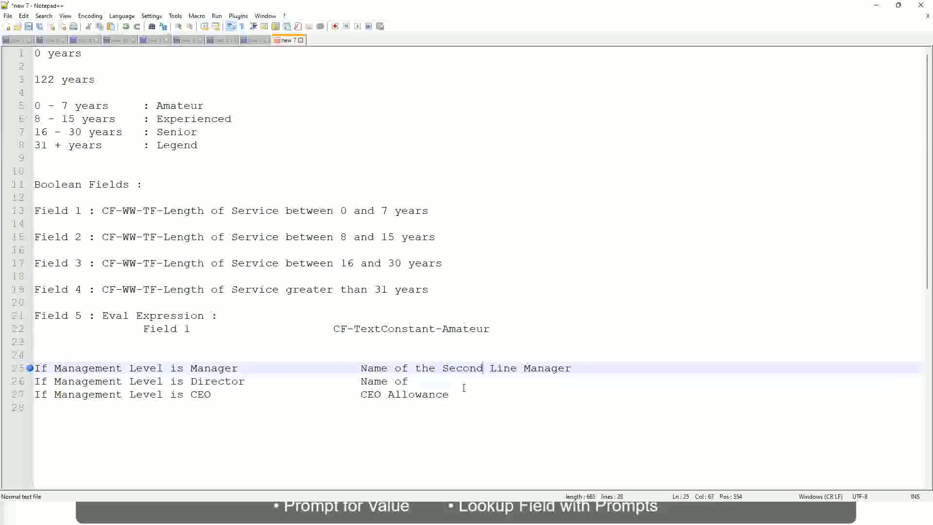
left_click(423, 381)
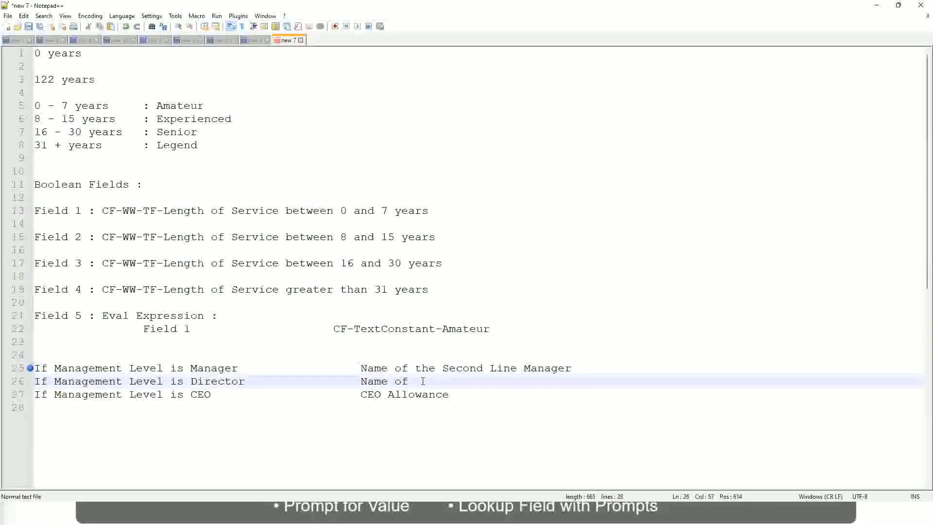
type("Manager")
Step: Replace CEO Allowance with 'name of CEO /Himself/Herself'
left_click(190, 394)
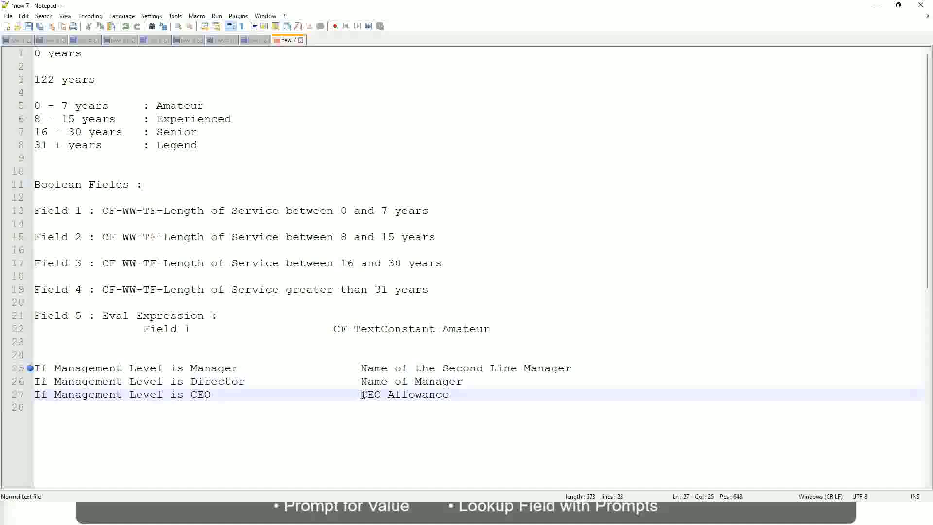
left_click_drag(360, 394, 462, 394)
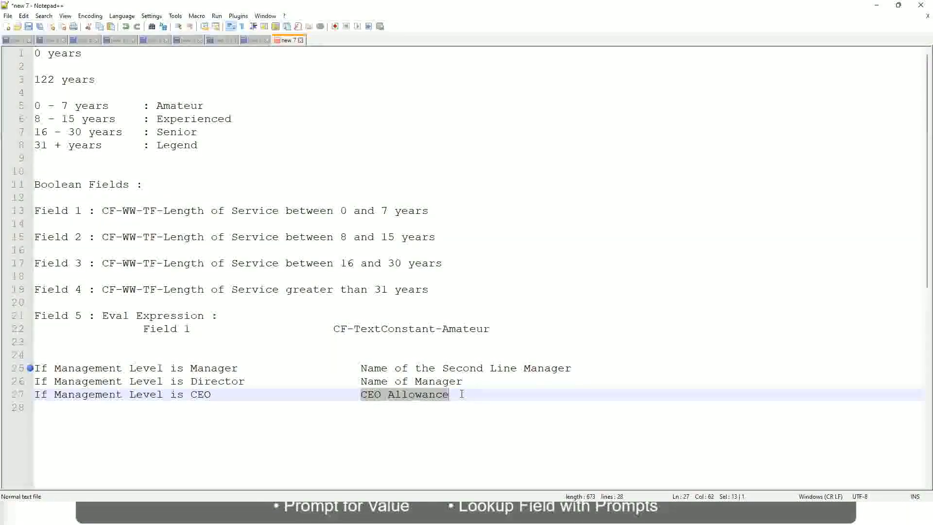
type("name of CEO ")
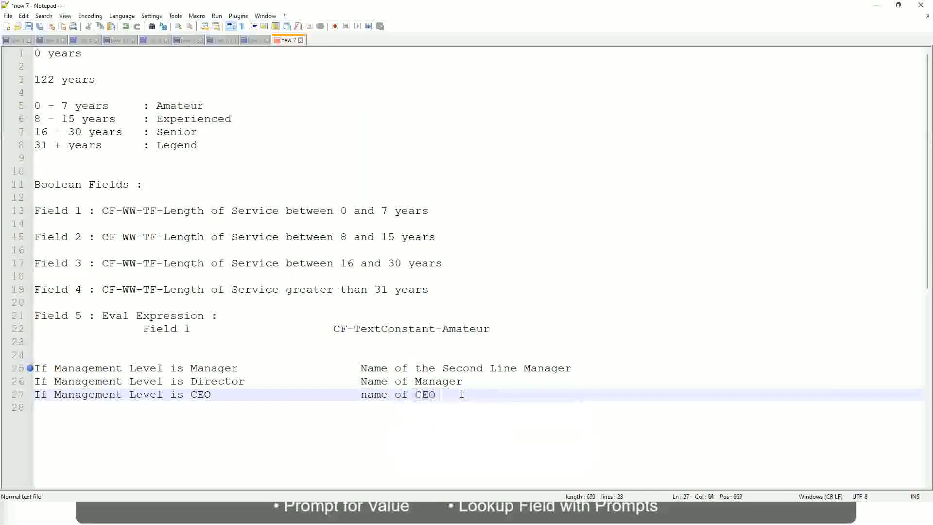
type("/Himse")
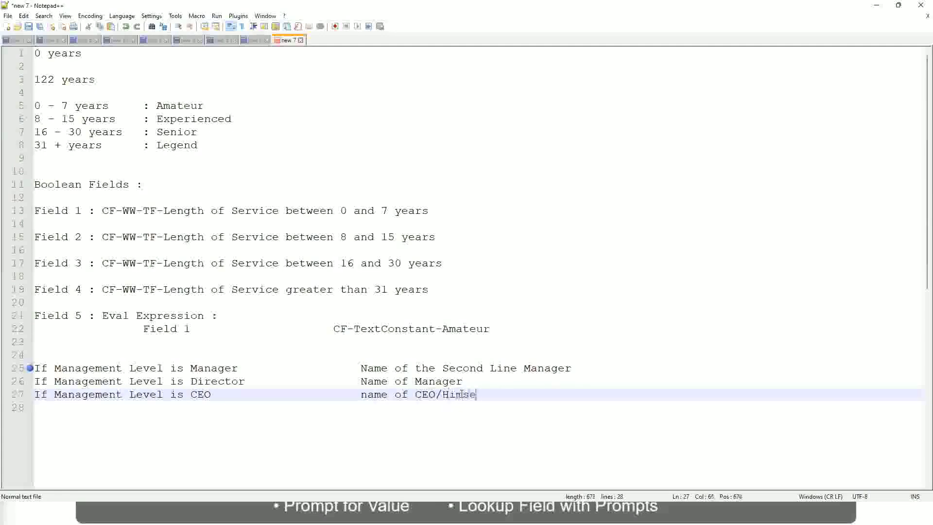
type("lf/Herself")
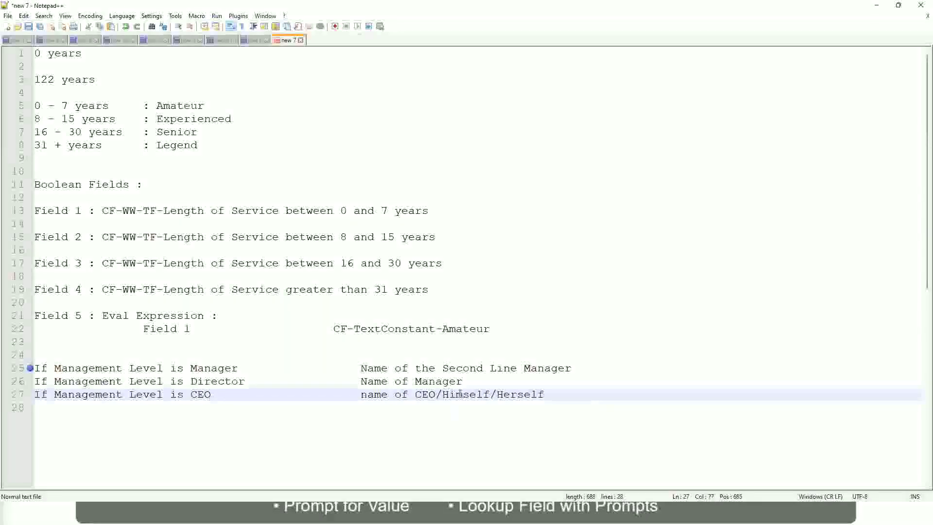
Step: Walk through each management level's condition and result, then select all three rule lines
left_click(337, 396)
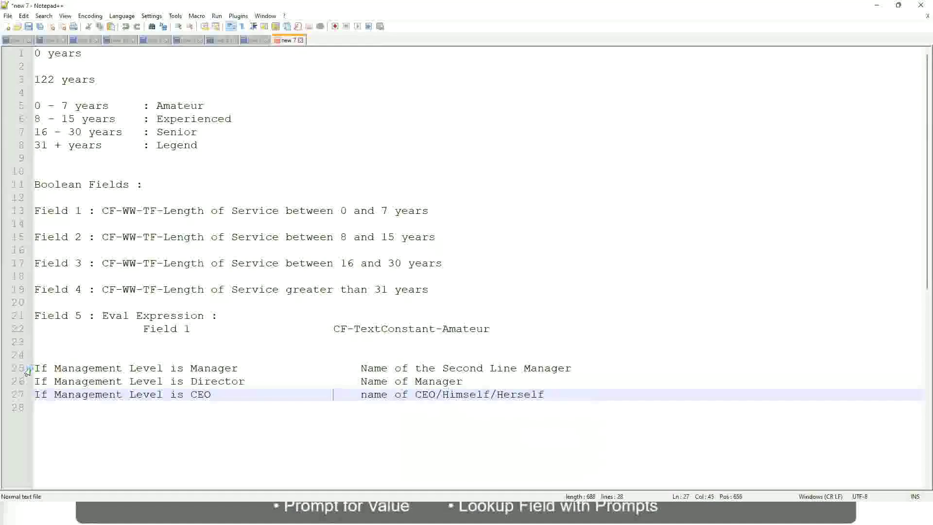
left_click(102, 369)
left_click(217, 369)
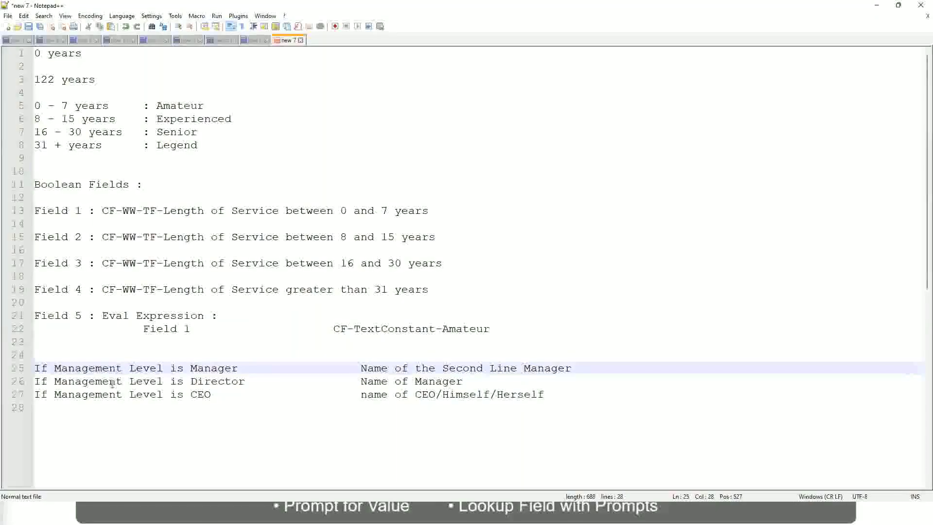
left_click(191, 381)
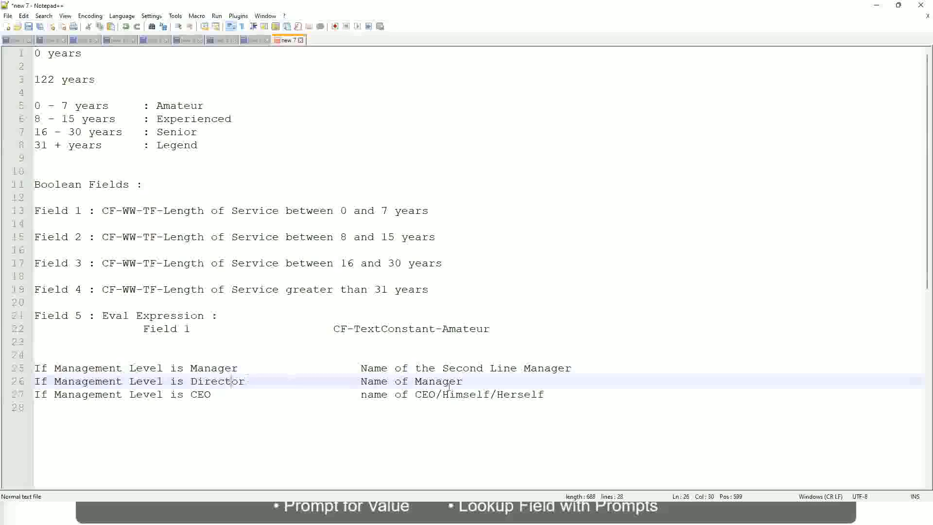
left_click(464, 381)
left_click(209, 381)
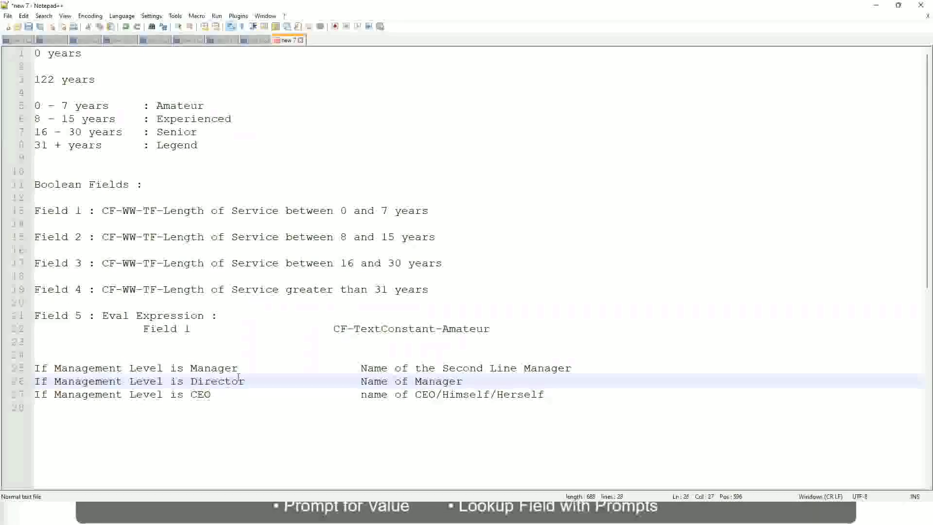
left_click(201, 396)
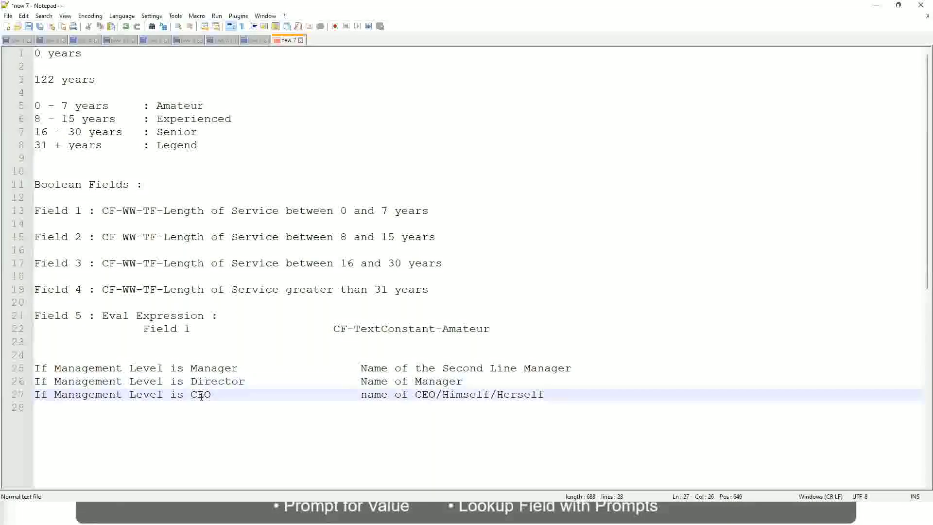
left_click(436, 397)
left_click(549, 395)
left_click_drag(565, 392, 34, 368)
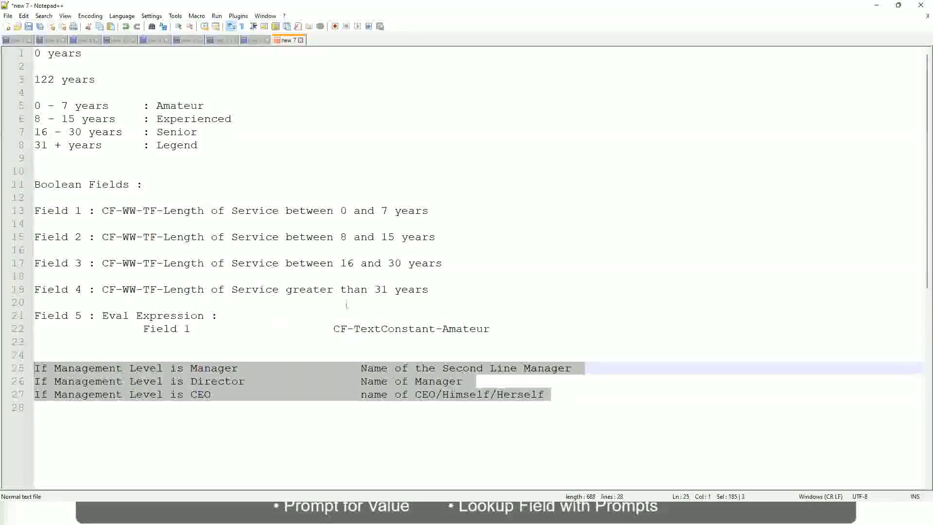
left_click(393, 368)
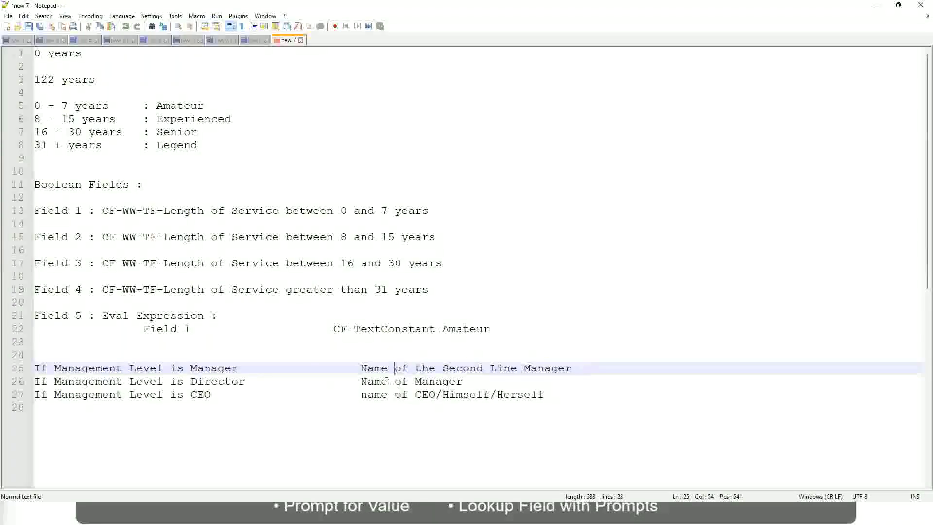
left_click_drag(359, 368, 573, 368)
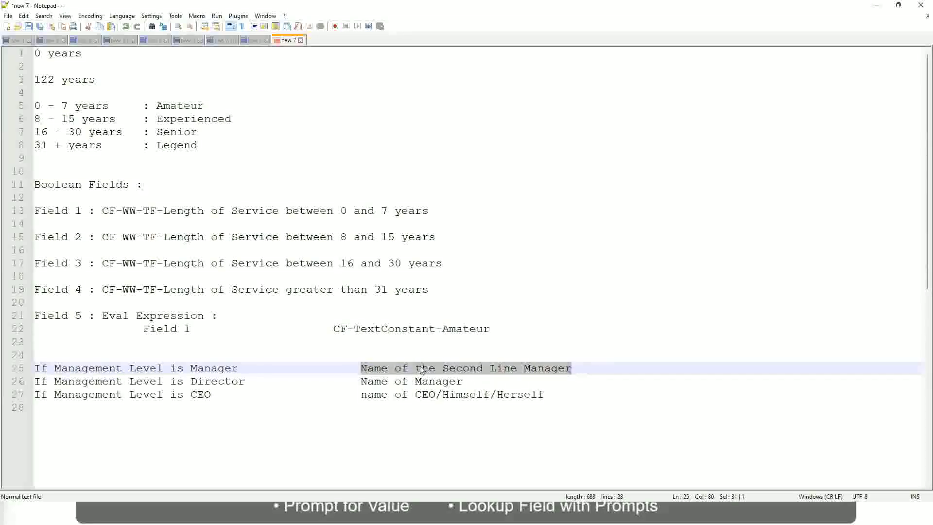
key("Right")
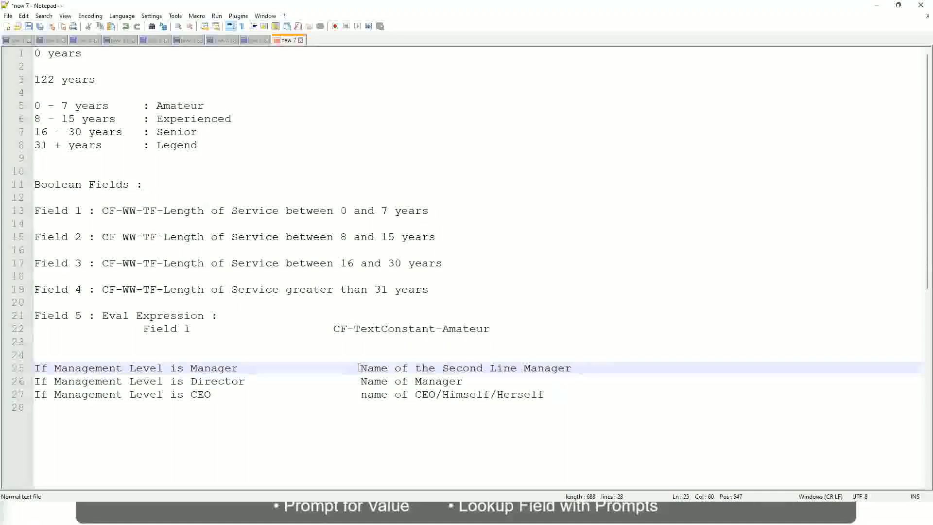
left_click_drag(361, 368, 575, 368)
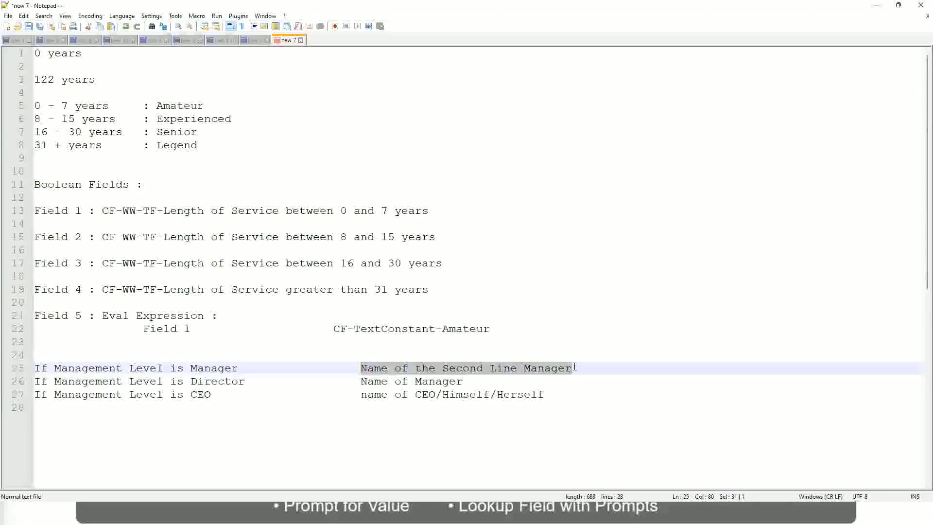
left_click(478, 372)
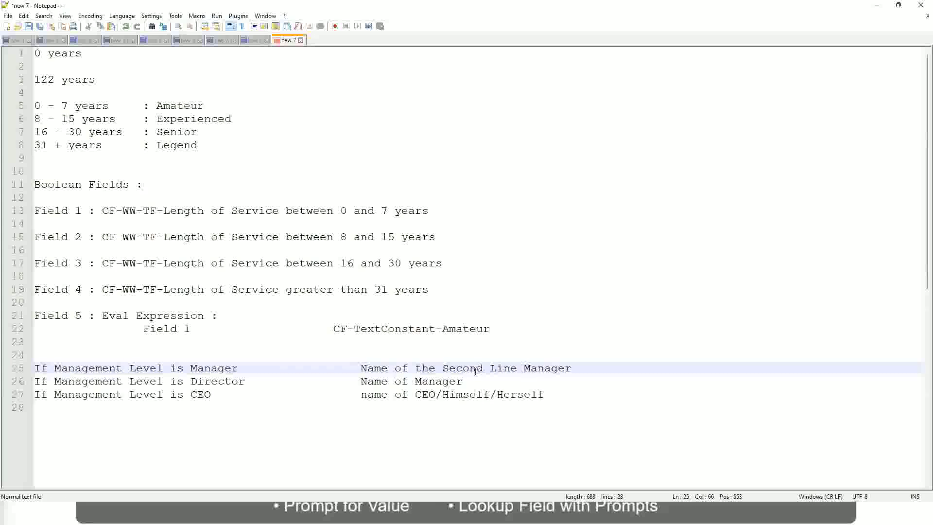
left_click(243, 369)
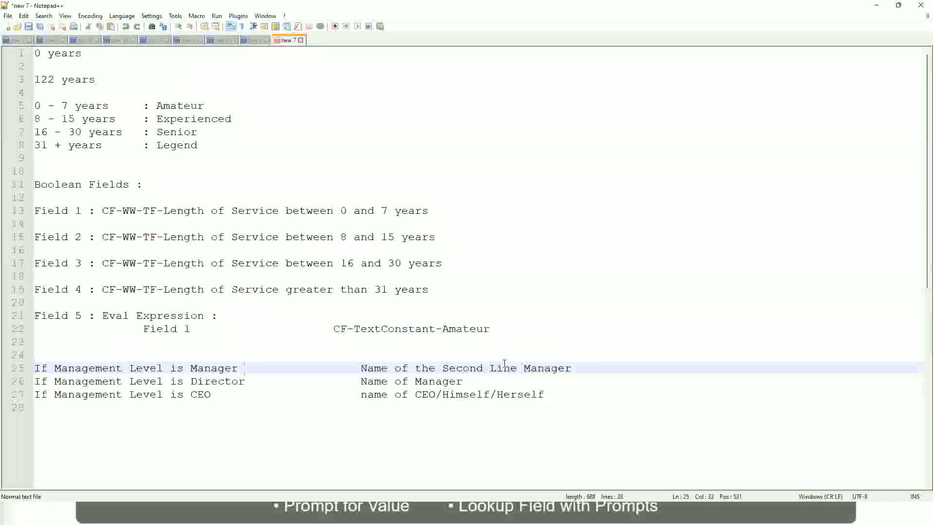
left_click(479, 368)
left_click_drag(511, 368, 518, 368)
left_click(585, 367)
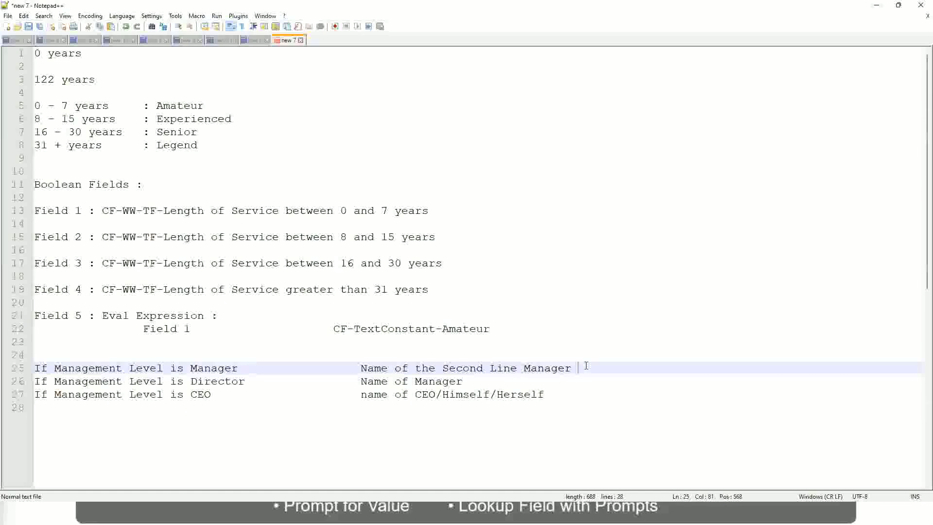
left_click(552, 363)
double_click(185, 107)
double_click(181, 120)
left_click(178, 133)
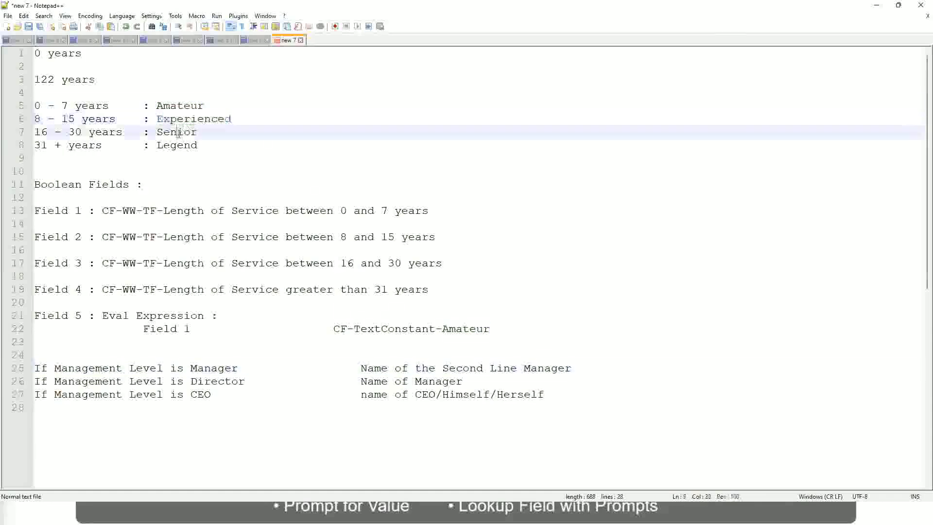
left_click(178, 145)
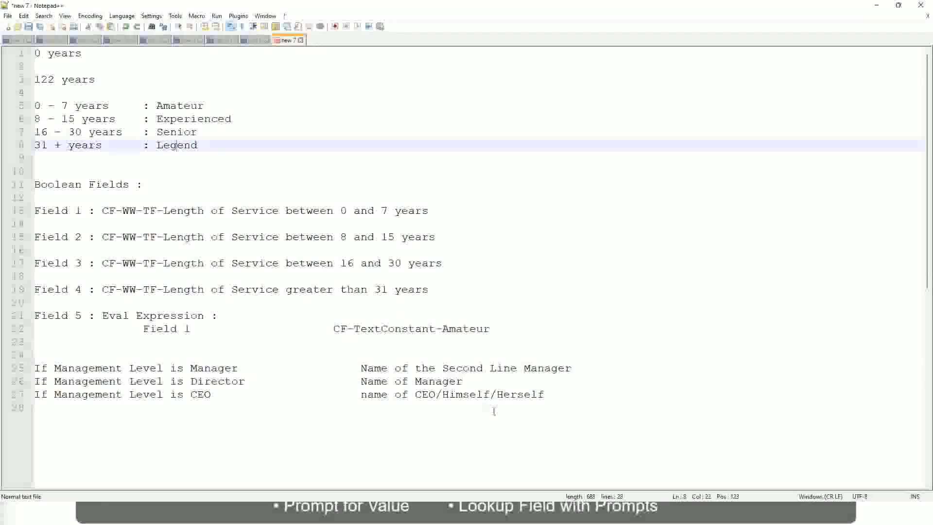
left_click(478, 394)
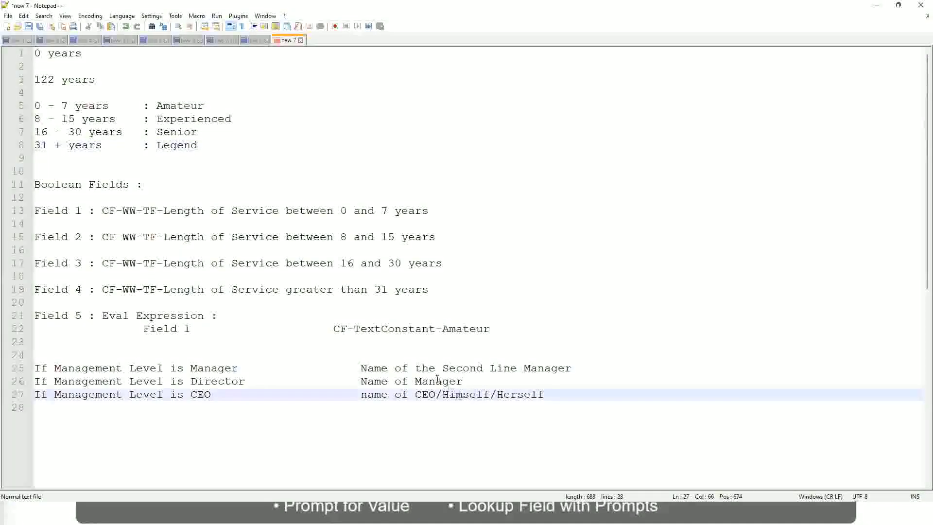
left_click(448, 370)
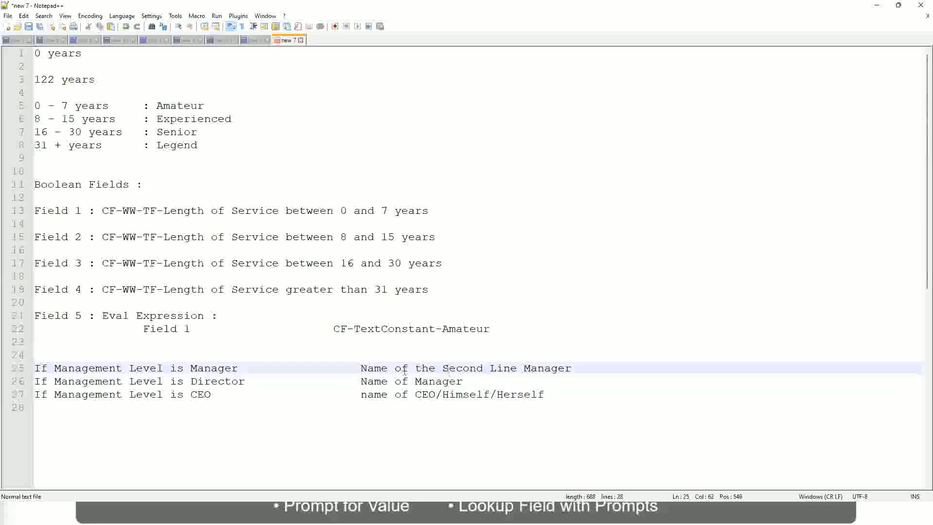
left_click(253, 386)
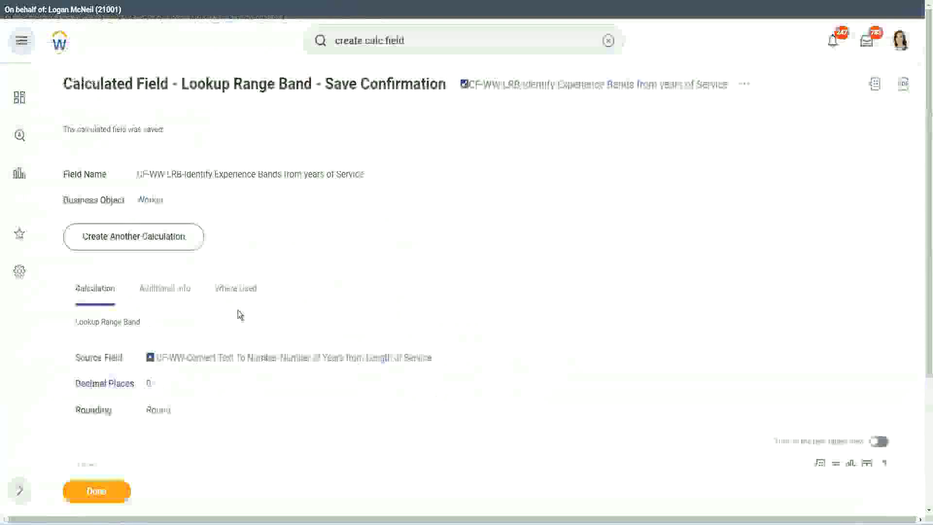
Step: Copy the saved Lookup Range Band field's name and close the field
scroll(363, 141, "down", 4)
scroll(362, 190, "up", 4)
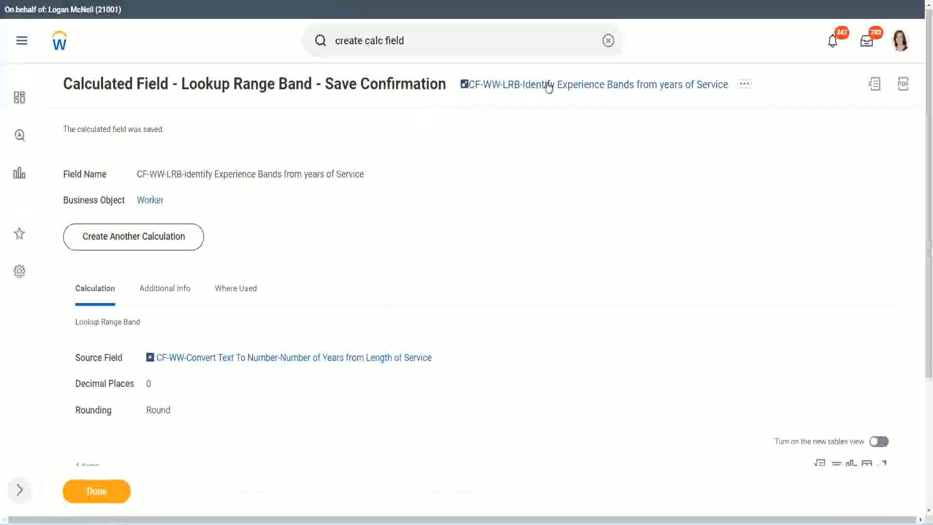
right_click(549, 93)
left_click(580, 146)
left_click(89, 497)
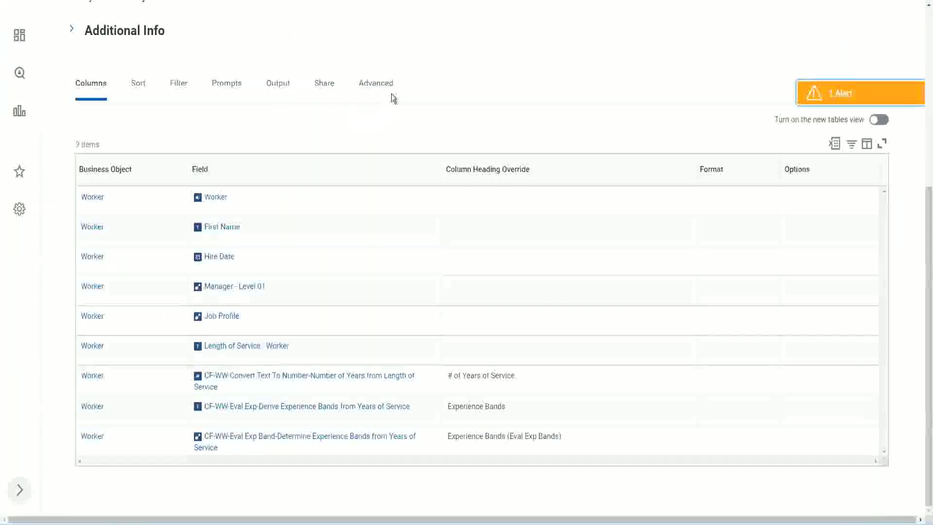
Step: Open the WW Employee Details custom report for editing and scroll to its columns
scroll(404, 127, "up", 5)
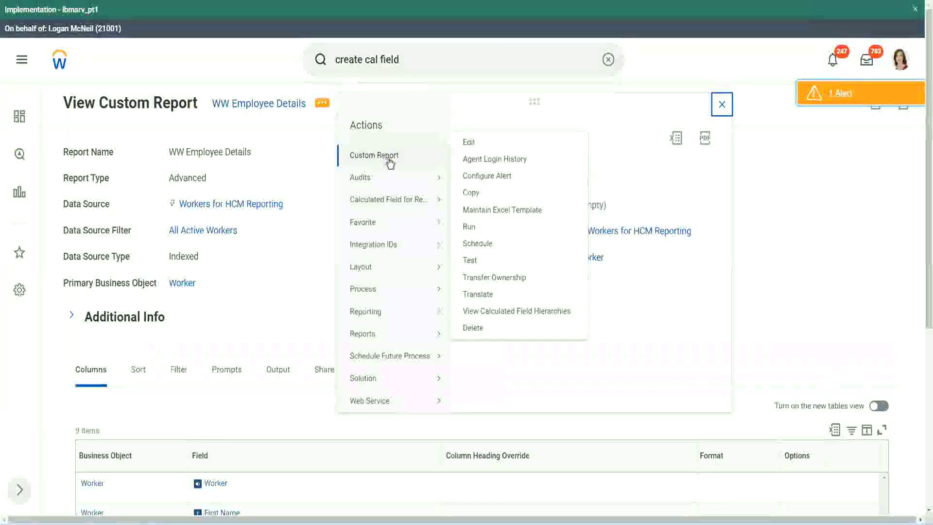
left_click(471, 142)
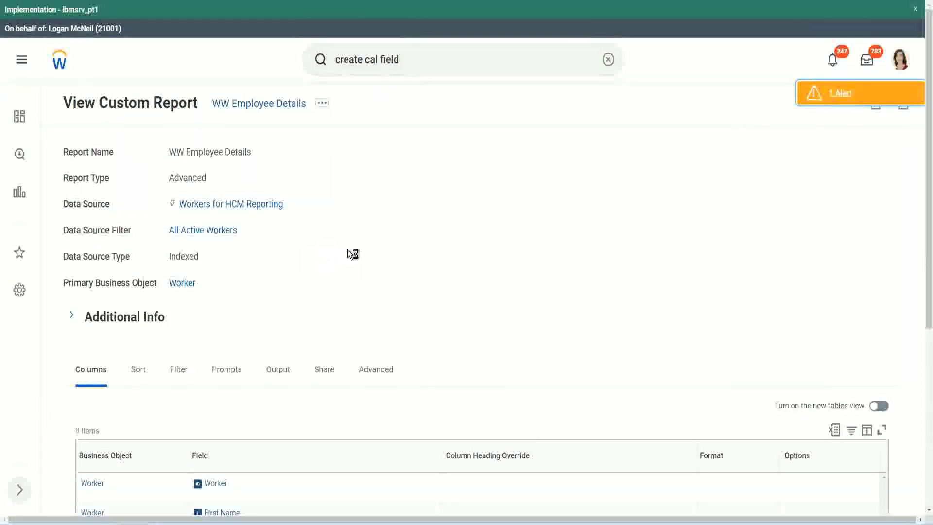
scroll(354, 249, "down", 5)
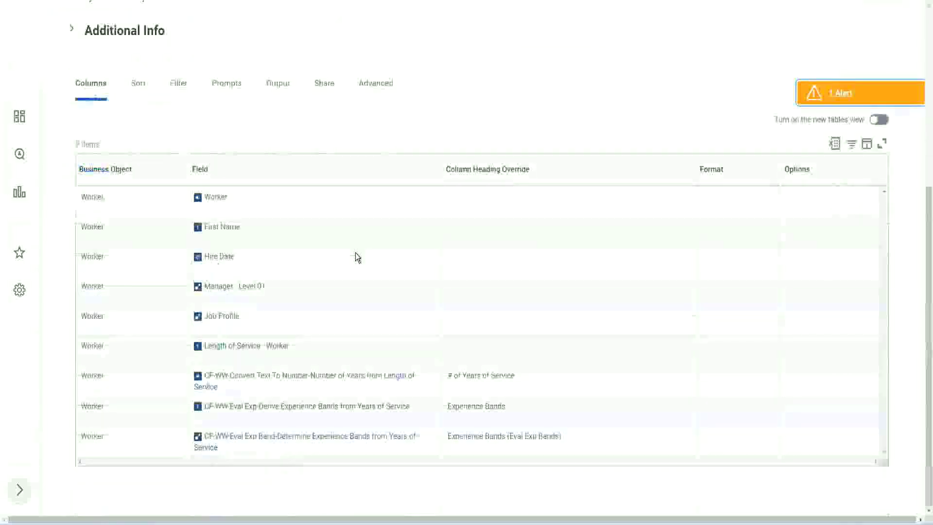
scroll(352, 272, "down", 10)
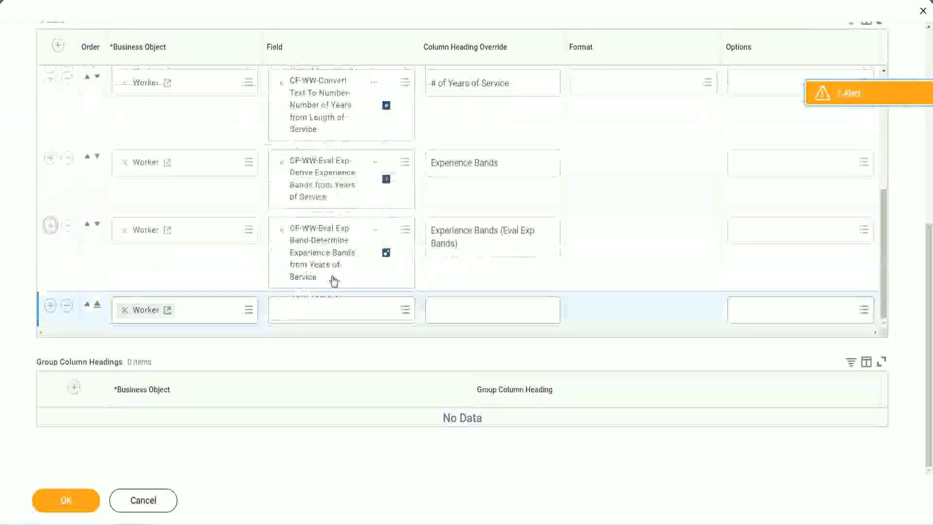
Step: Add a column for CF-WW-LRB-Identify Experience Bands from years of Service headed 'Experience Bands (LRB)', and confirm
left_click(317, 310)
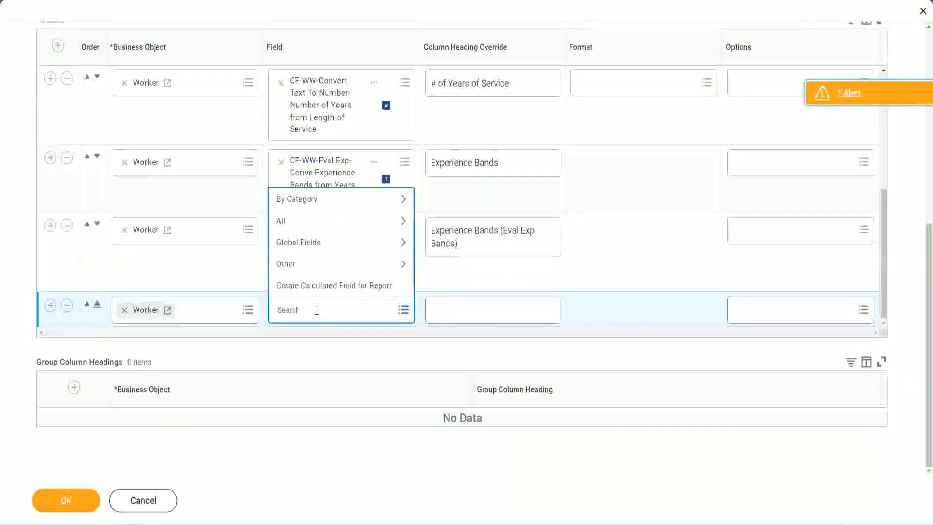
key("ctrl+v")
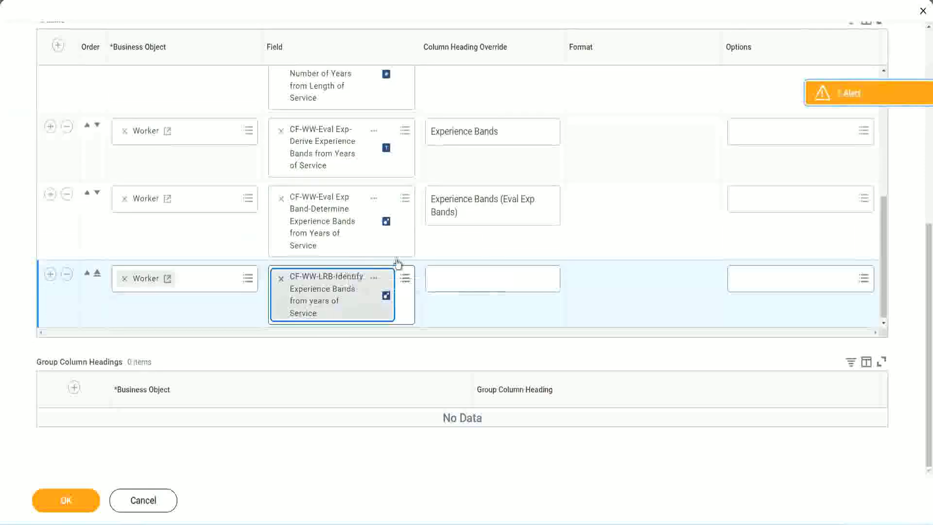
left_click(466, 285)
type("Ex")
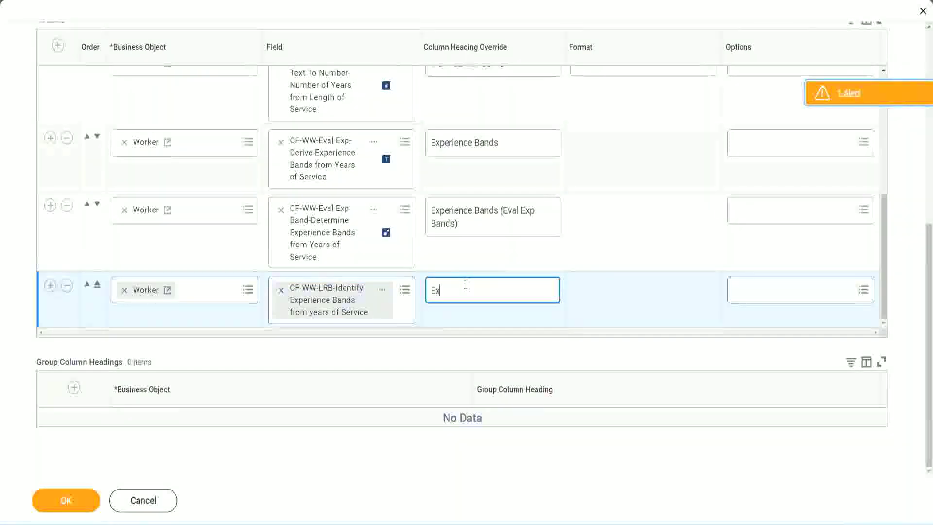
type("perienc")
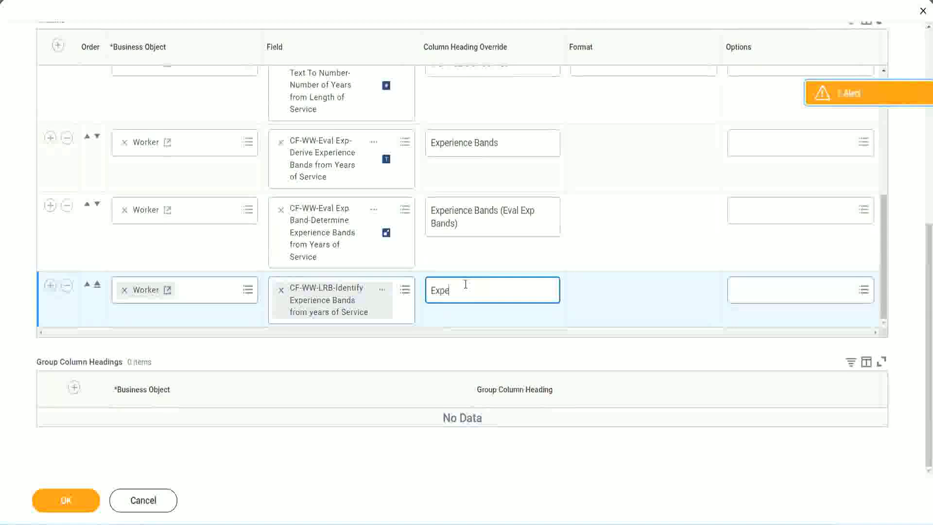
key("BackSpace")
key("BackSpace")
key("BackSpace")
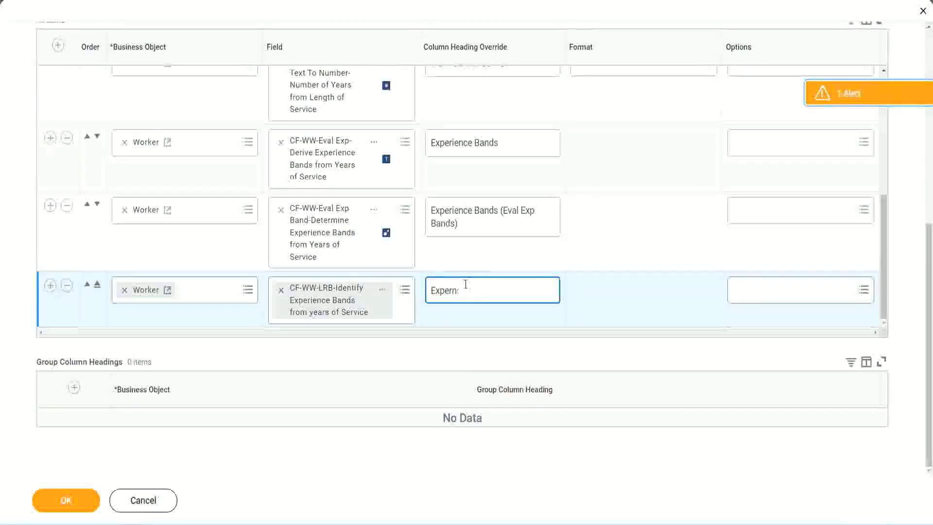
type("ience Bands")
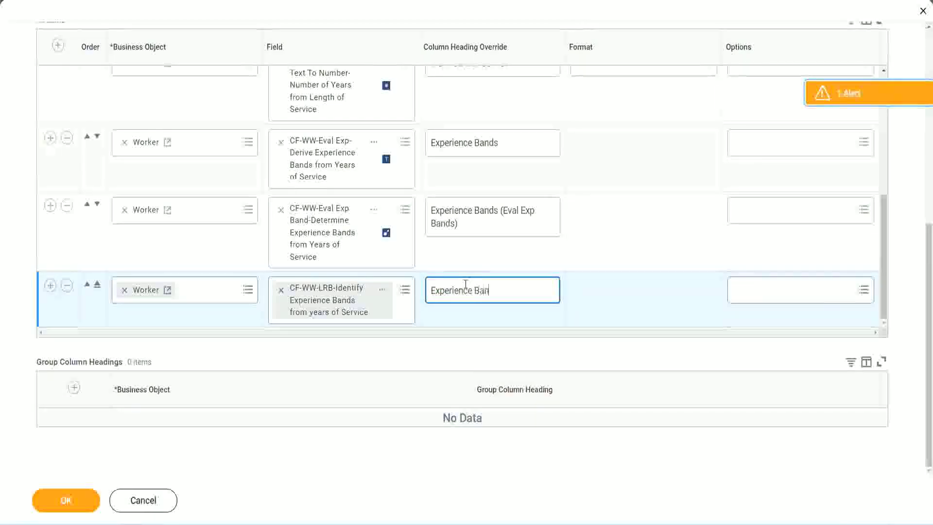
type(" (LRB)")
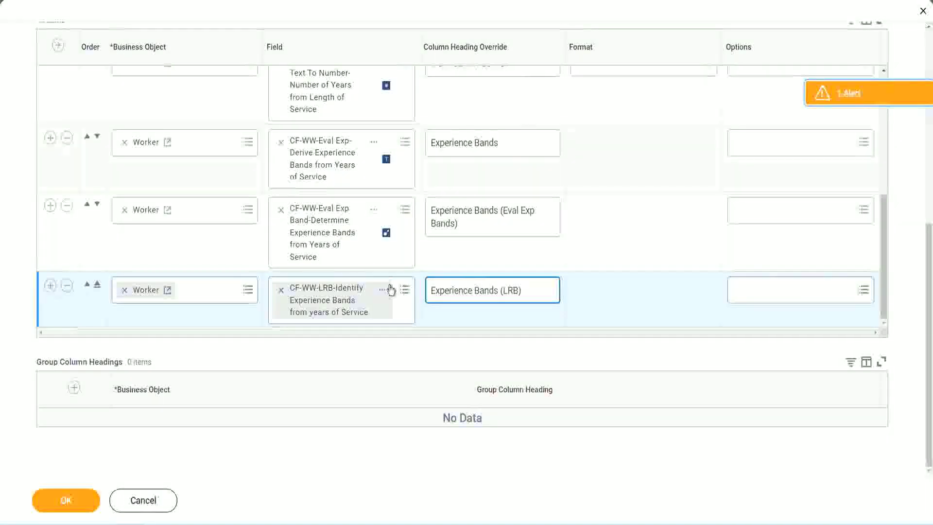
left_click(81, 511)
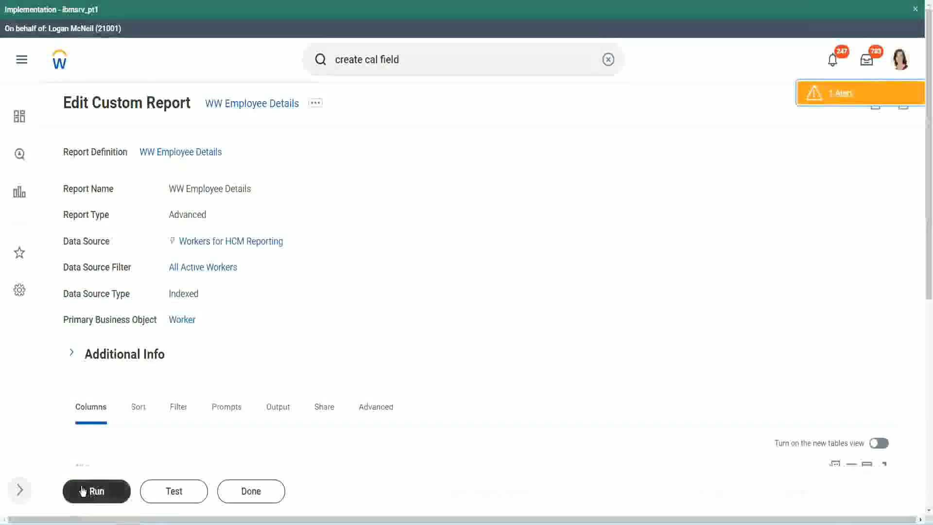
Step: Run WW Employee Details with Worker Types, Employee Type and Contingent Worker Type left blank
left_click(82, 493)
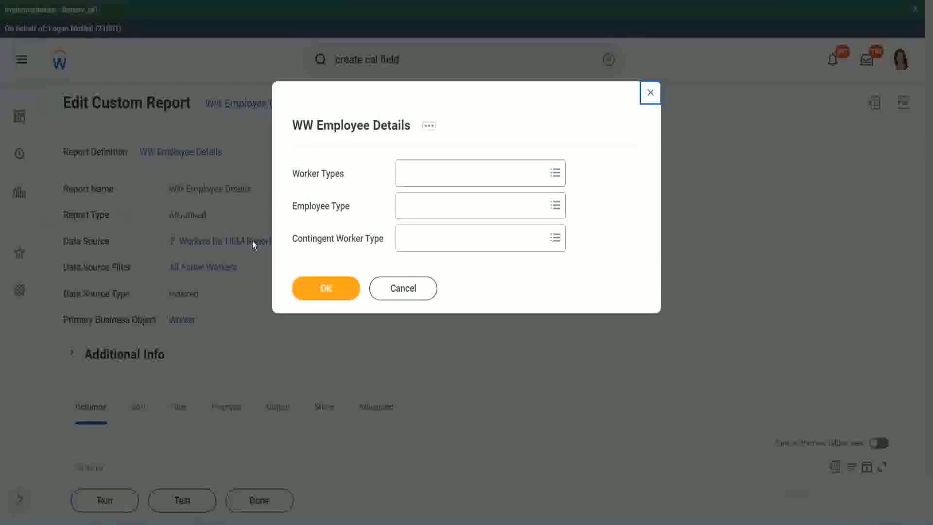
left_click(332, 291)
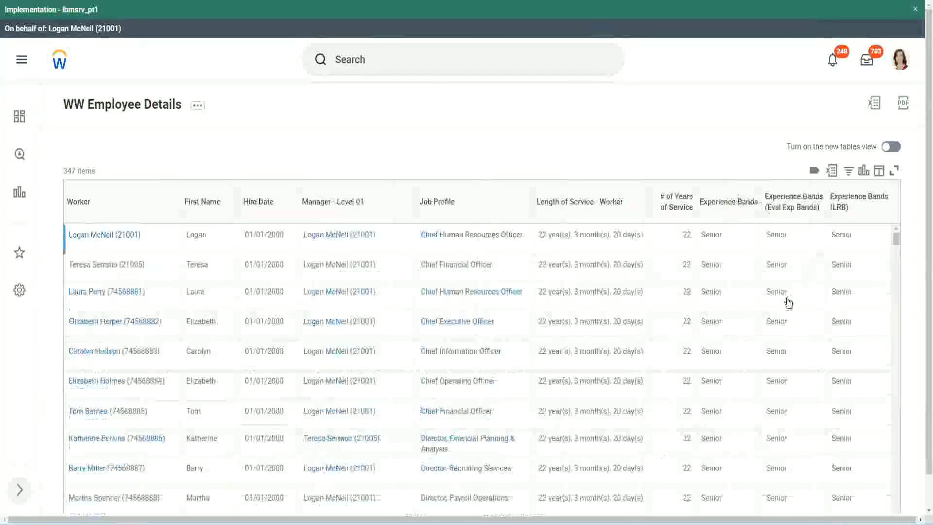
scroll(788, 302, "down", 10)
scroll(773, 332, "down", 5)
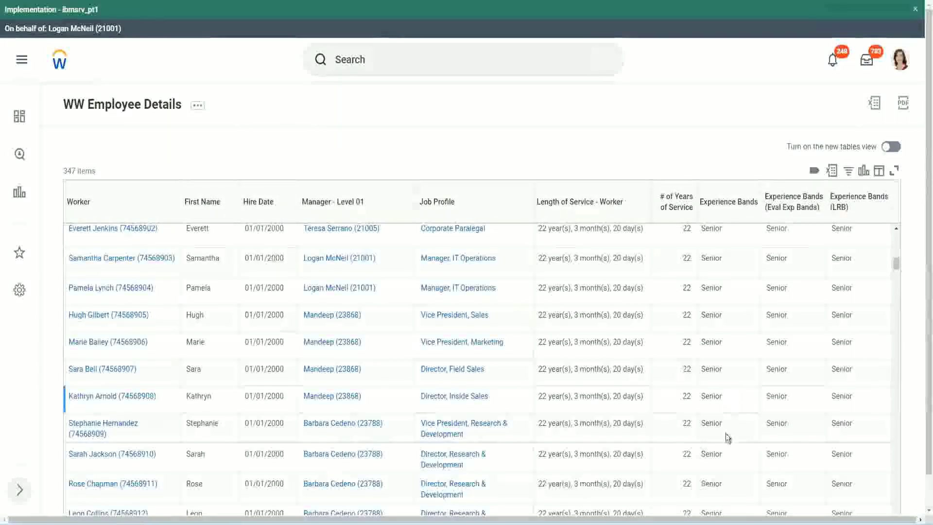
scroll(727, 427, "down", 3)
scroll(730, 345, "down", 1)
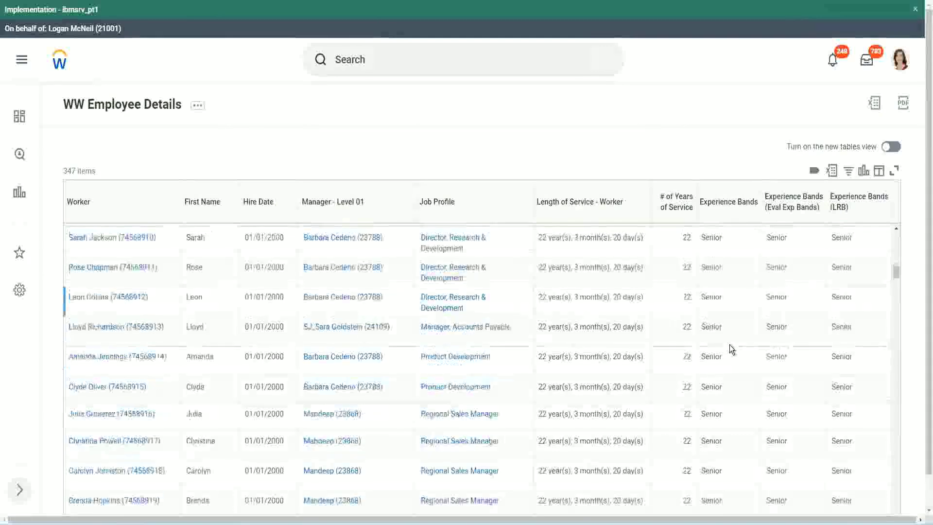